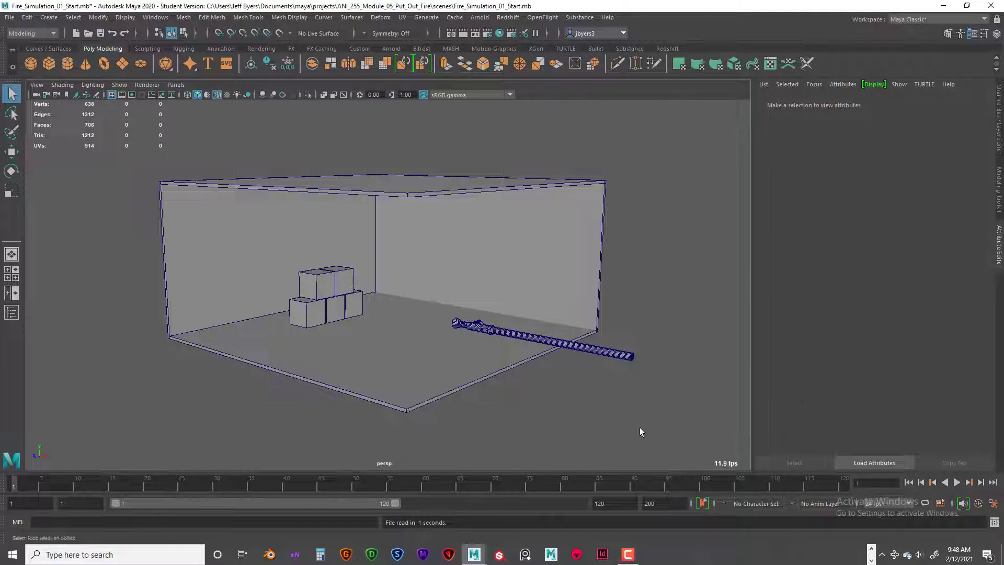
Select the fire nozzle and inspect its opening and body up close from the front and side.
alt+drag(520, 415, 535, 407)
alt+right_drag(535, 406, 570, 394)
alt+middle_drag(570, 394, 450, 352)
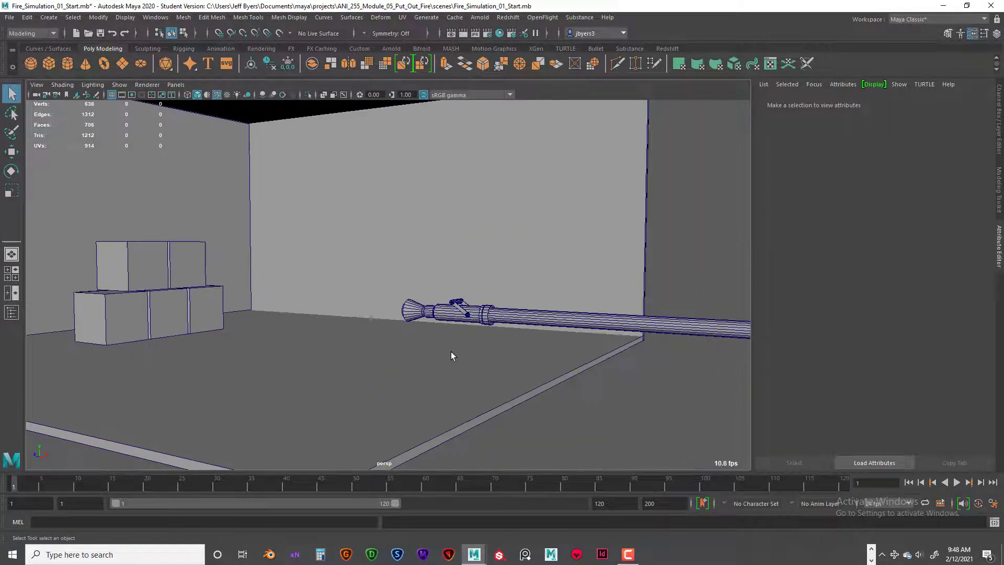
alt+drag(451, 353, 465, 319)
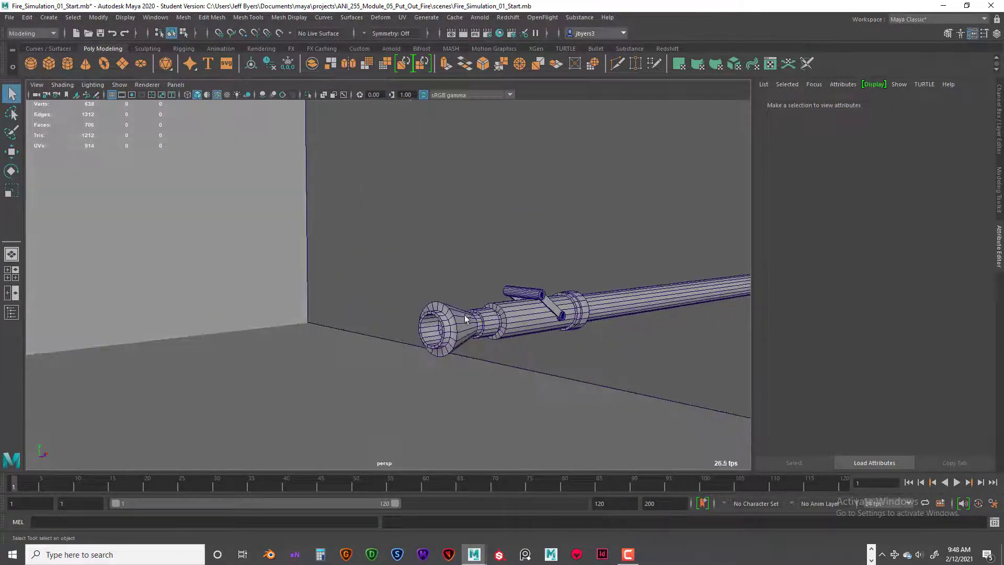
click(501, 330)
alt+drag(559, 350, 488, 349)
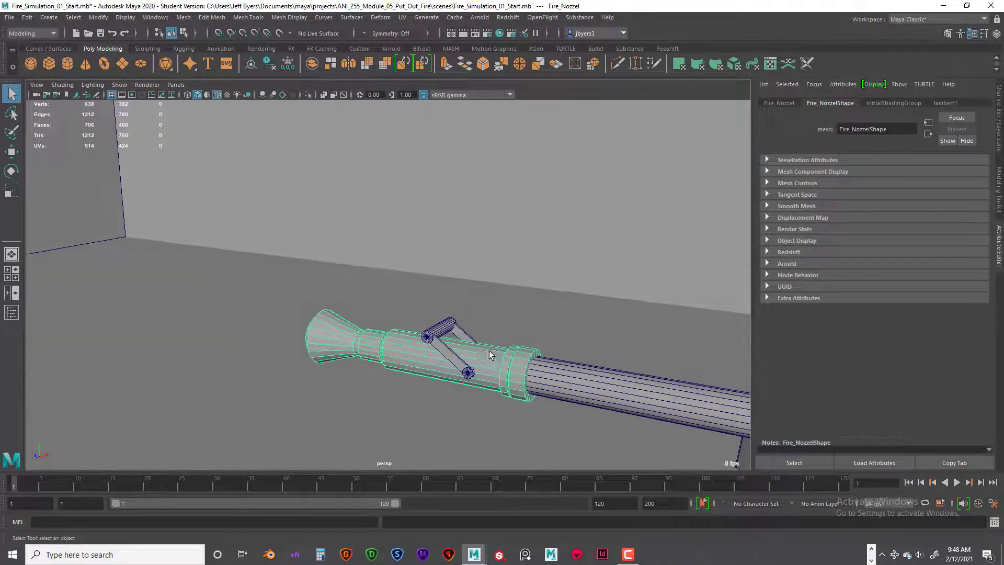
Rotate the nozzle handle about its pivot so it swings back toward the hose.
scroll(489, 350, up, 4)
click(480, 326)
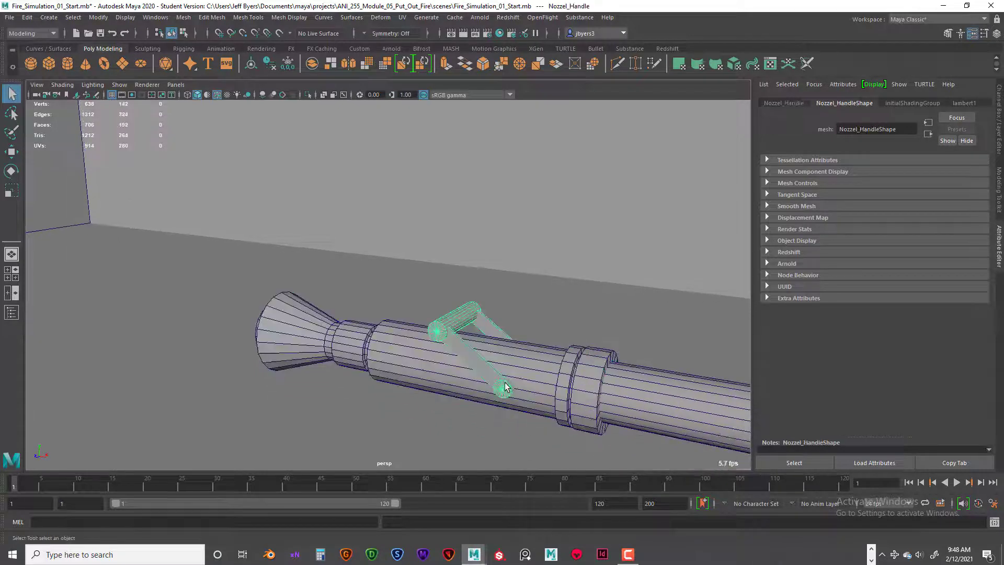
alt+drag(480, 326, 496, 352)
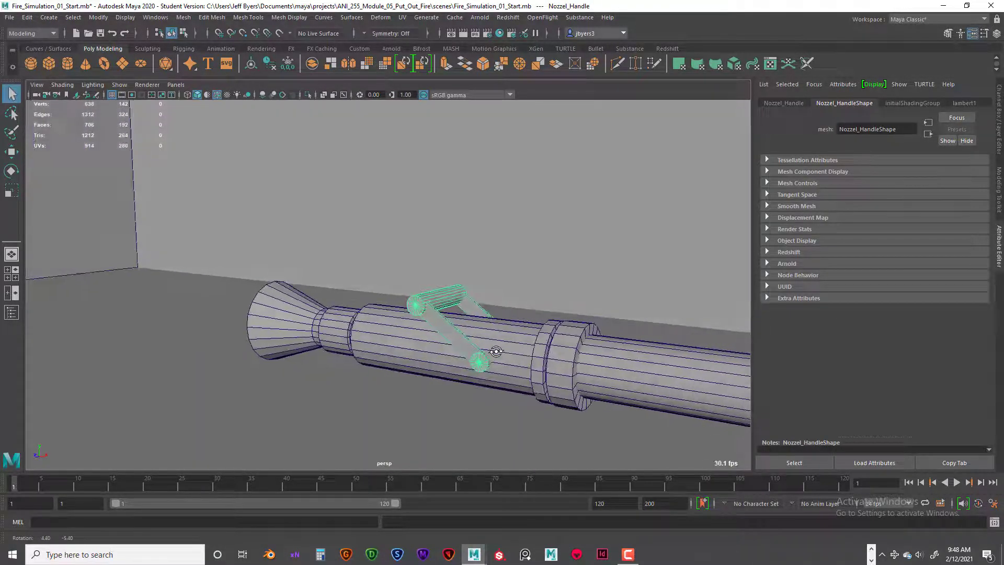
key(e)
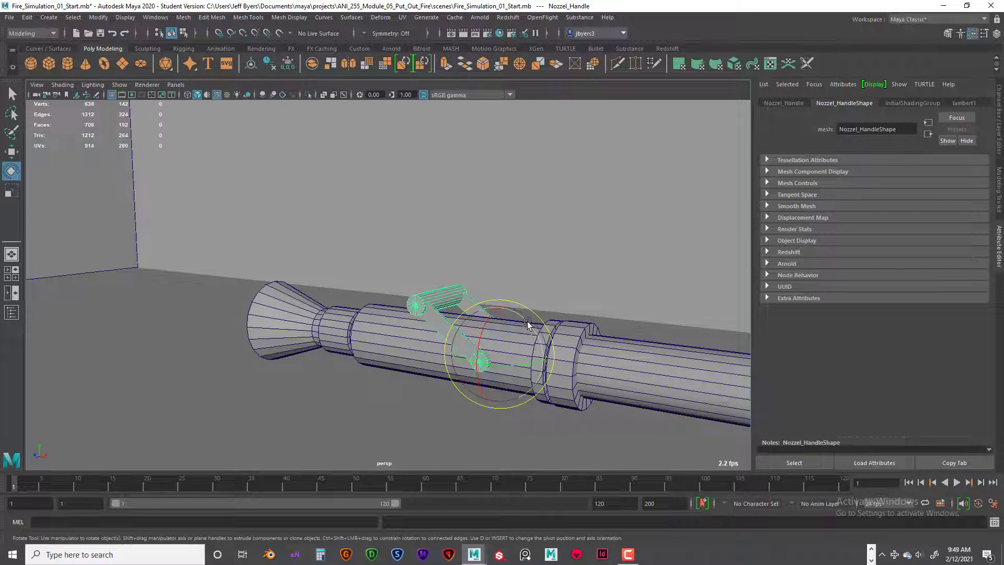
drag(526, 324, 570, 459)
scroll(367, 344, down, 4)
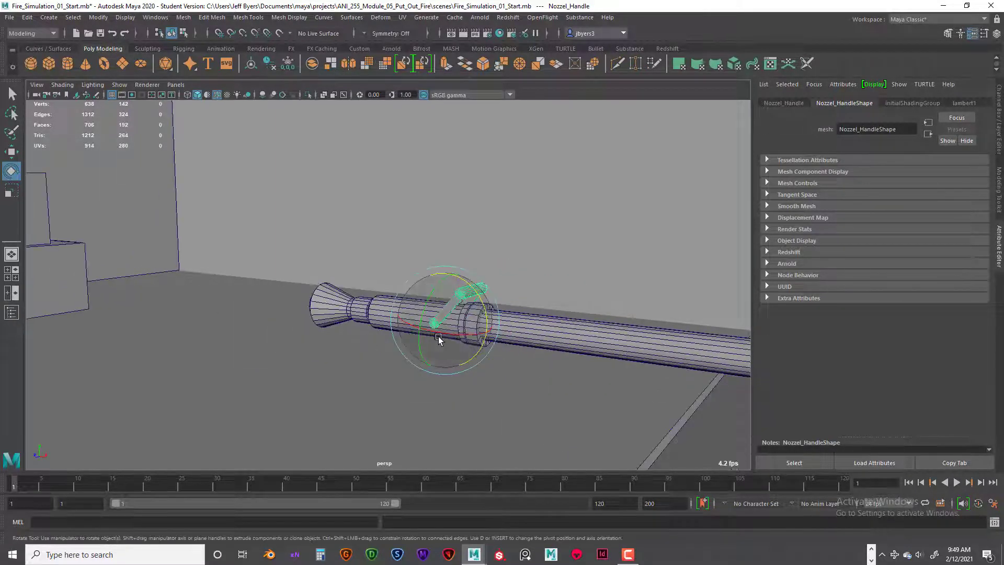
Select the hose and examine its placement relative to the nozzle and the stack of boxes.
alt+middle_drag(565, 330, 485, 343)
click(485, 343)
scroll(473, 371, down, 5)
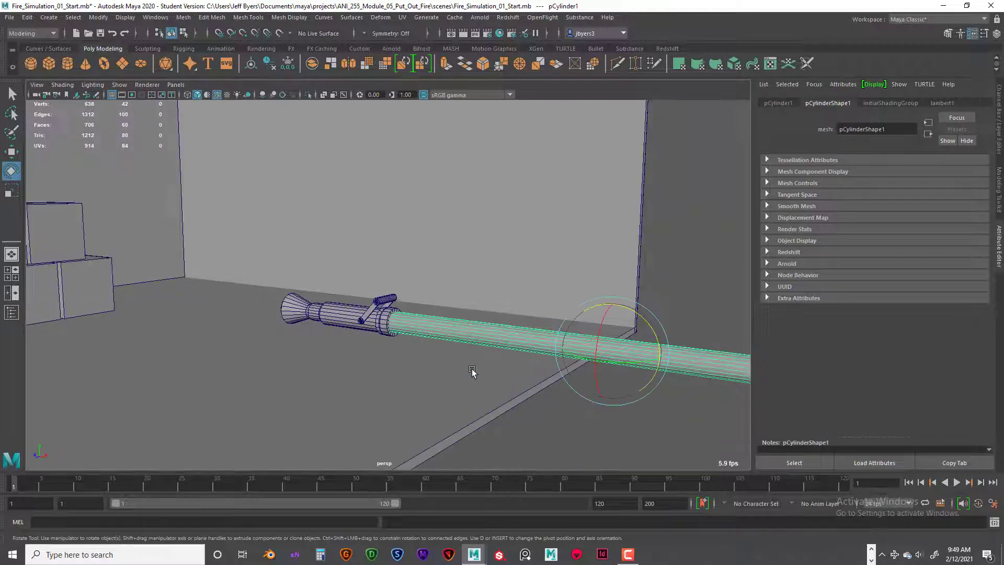
alt+drag(471, 372, 420, 366)
scroll(420, 367, up, 8)
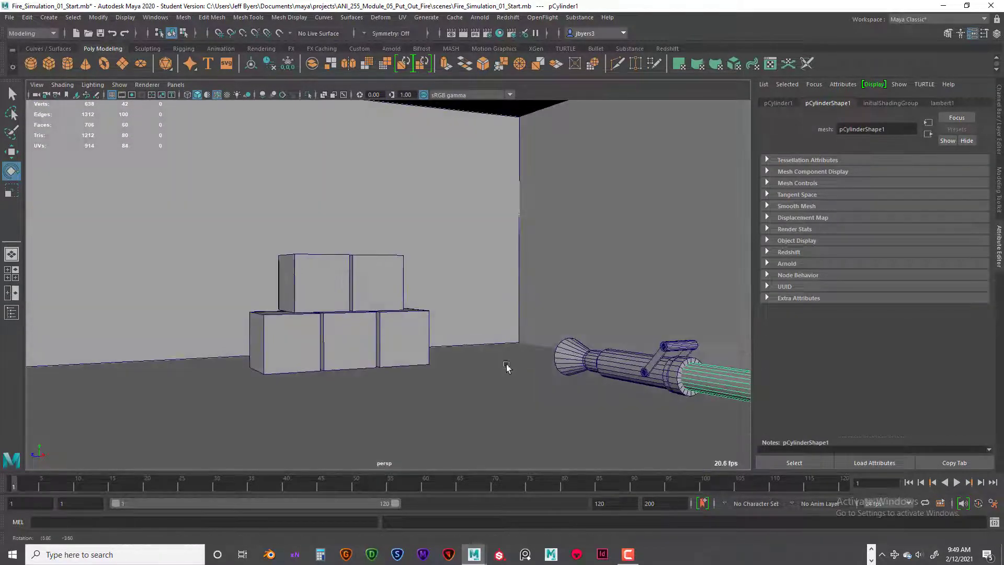
scroll(510, 378, down, 2)
alt+drag(510, 379, 512, 383)
alt+middle_drag(512, 383, 487, 371)
scroll(497, 369, down, 8)
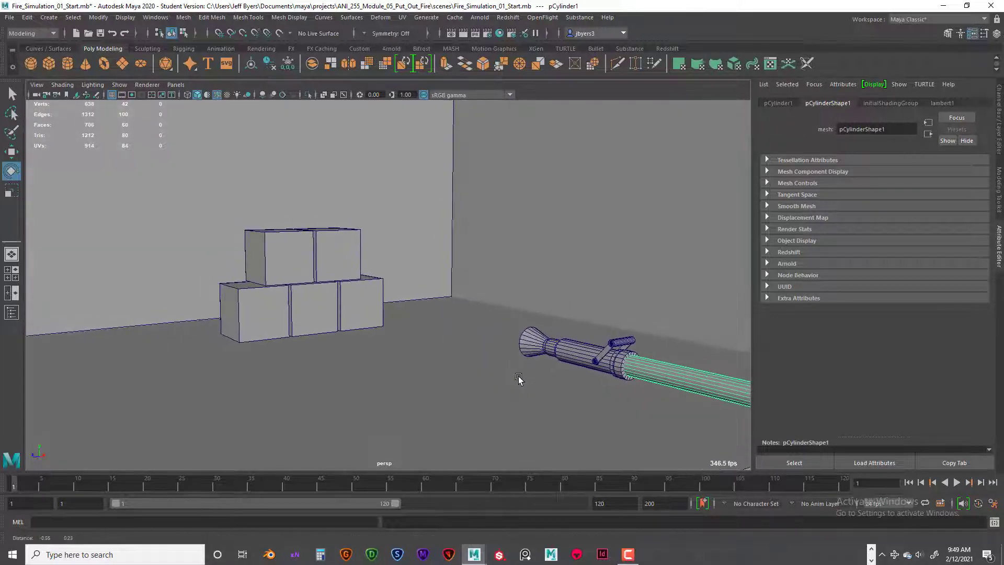
alt+drag(460, 382, 493, 382)
alt+middle_drag(459, 347, 467, 276)
scroll(459, 381, up, 6)
Select the nozzle, inspect its open front end, deselect it and return to an overview of the room.
click(544, 366)
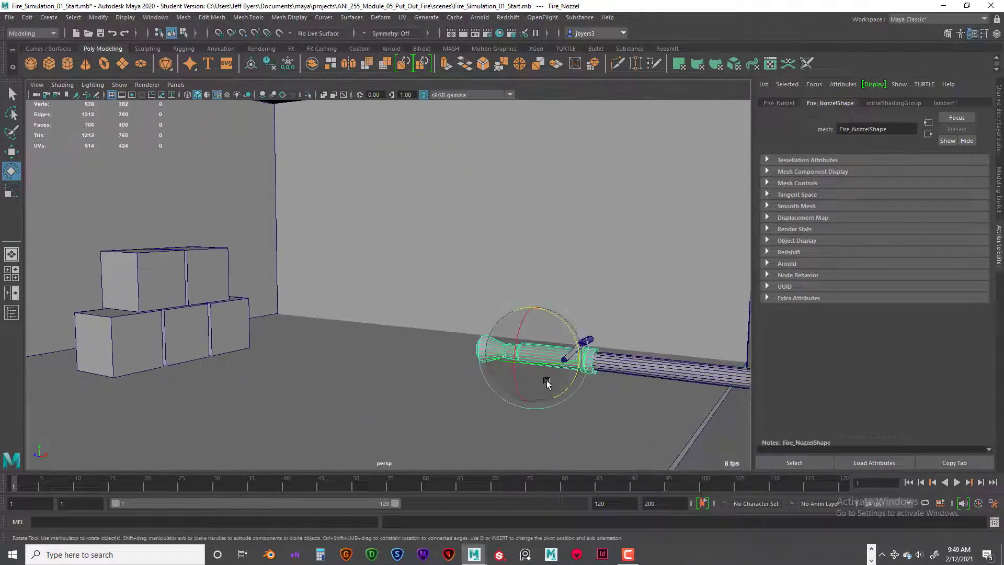
alt+drag(545, 385, 683, 377)
scroll(560, 389, up, 3)
alt+middle_drag(529, 361, 563, 299)
alt+drag(563, 299, 623, 308)
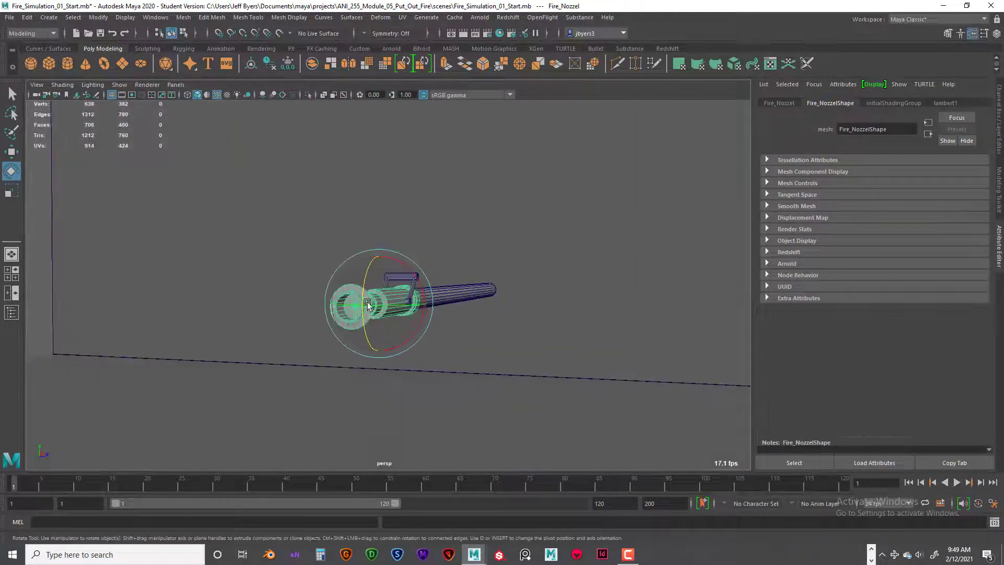
click(539, 321)
scroll(360, 313, up, 3)
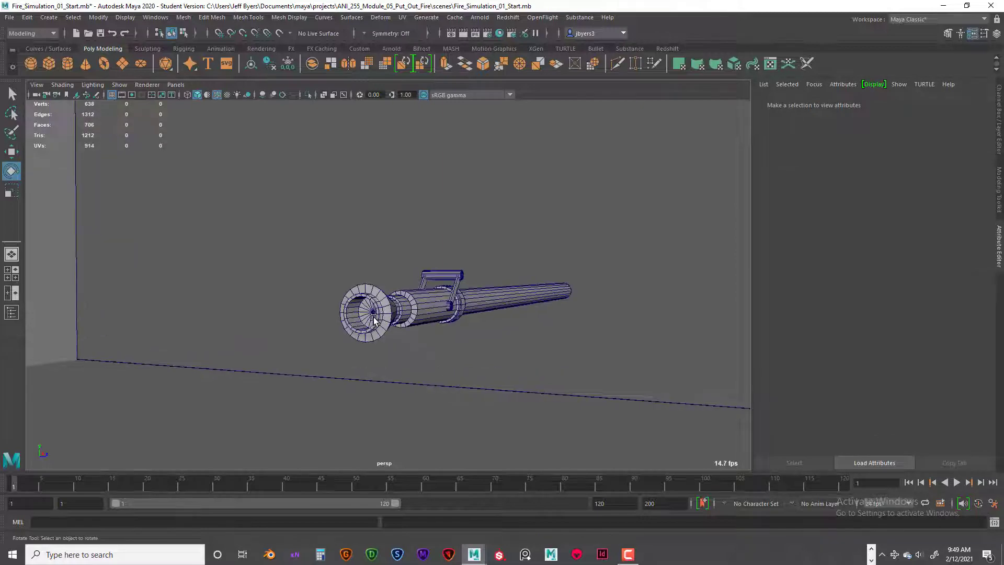
scroll(491, 342, down, 2)
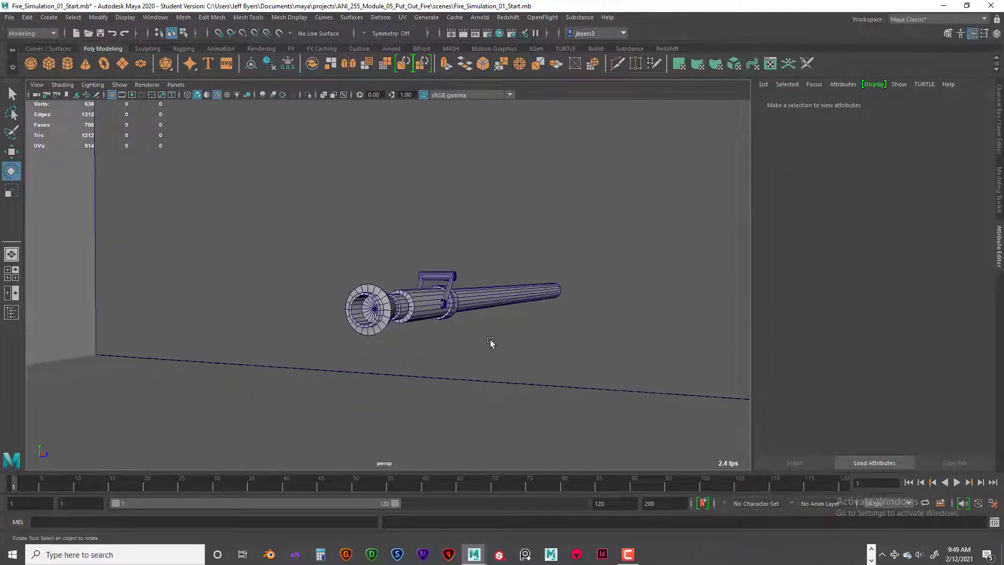
alt+drag(526, 341, 440, 323)
scroll(472, 350, down, 3)
scroll(440, 322, down, 1)
alt+middle_drag(440, 323, 438, 336)
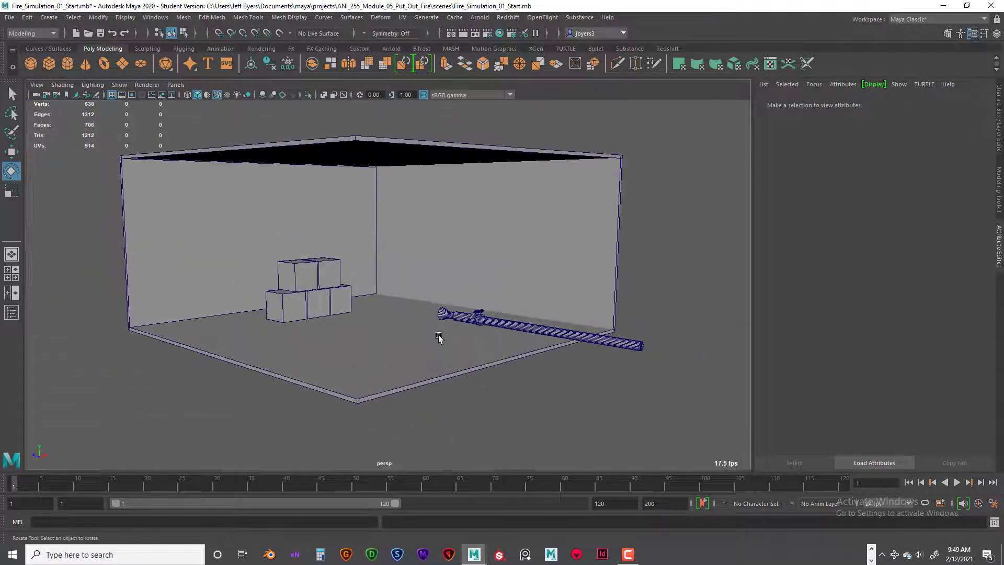
Check the room's floor, walls and ceiling by selecting the separate pieces and viewing them from several angles.
alt+drag(439, 336, 435, 340)
click(382, 379)
alt+drag(387, 380, 224, 334)
click(144, 322)
alt+drag(266, 263, 394, 188)
click(400, 218)
alt+drag(396, 272, 385, 258)
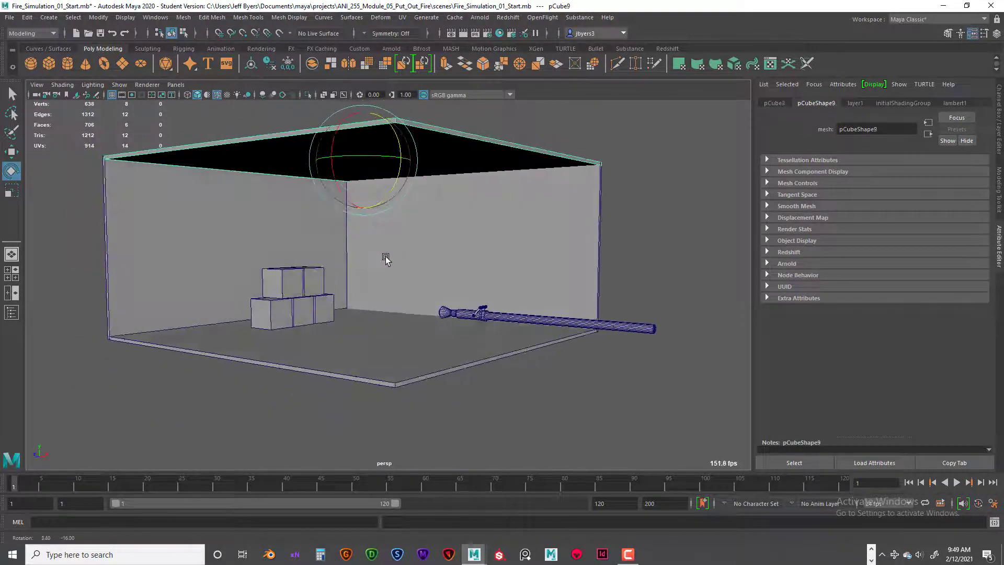
click(343, 290)
click(380, 161)
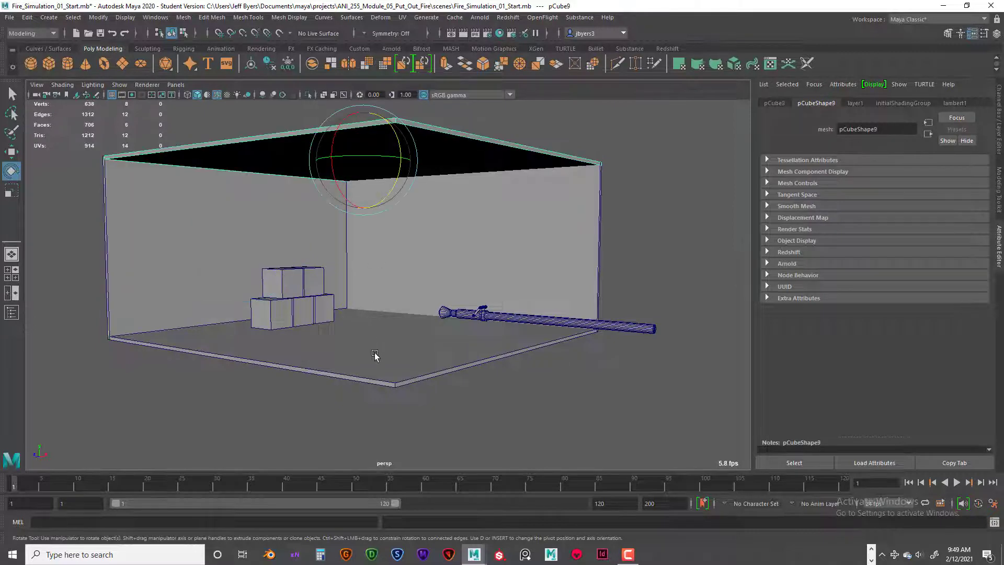
click(375, 354)
Select the front lower box of the stack and inspect the boxes up close.
alt+drag(422, 371, 347, 345)
scroll(408, 372, up, 5)
alt+middle_drag(347, 345, 373, 344)
alt+drag(372, 343, 321, 332)
click(321, 332)
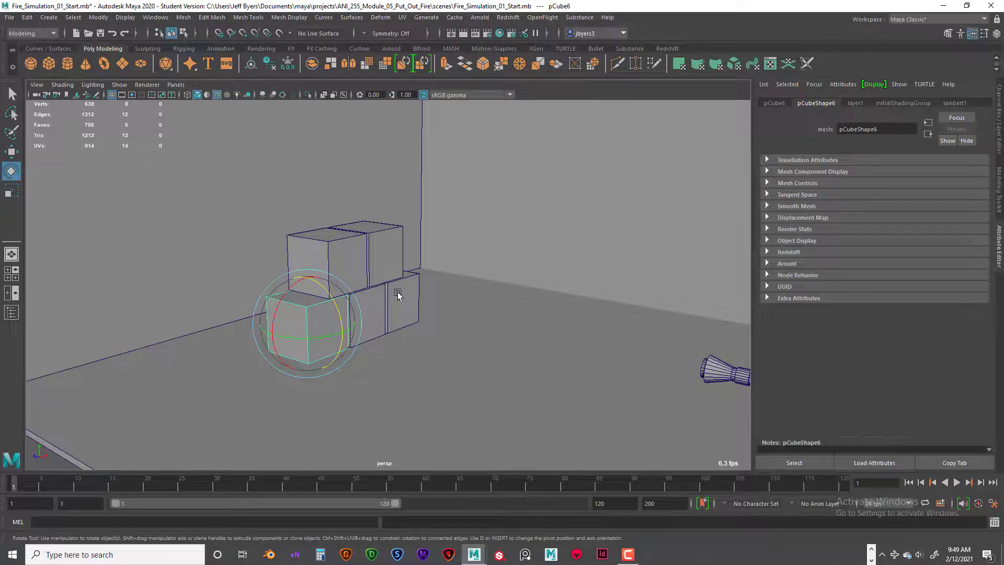
scroll(443, 358, down, 5)
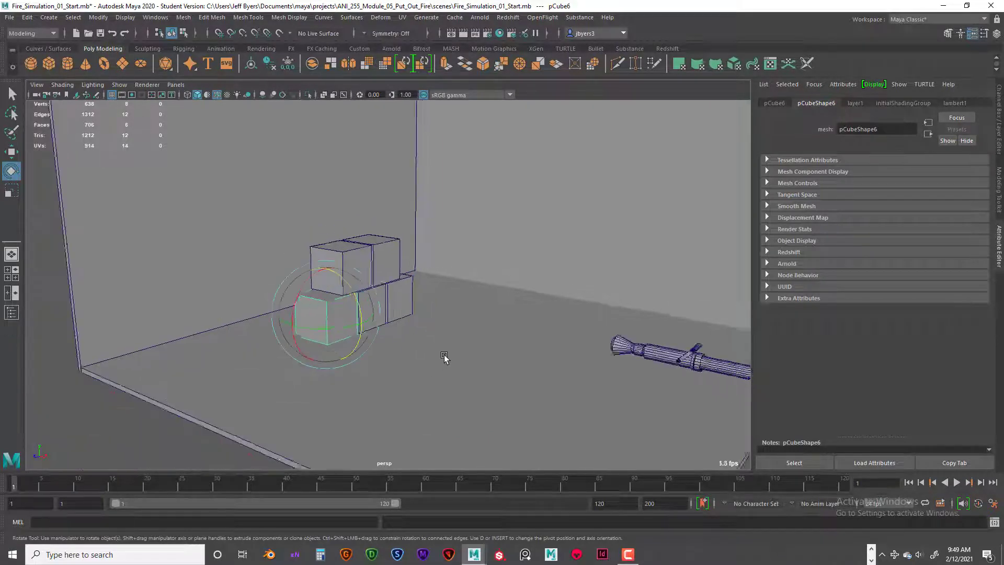
alt+drag(443, 357, 311, 293)
Switch the perspective view to wireframe and examine the room and boxes against the floor grid.
click(119, 84)
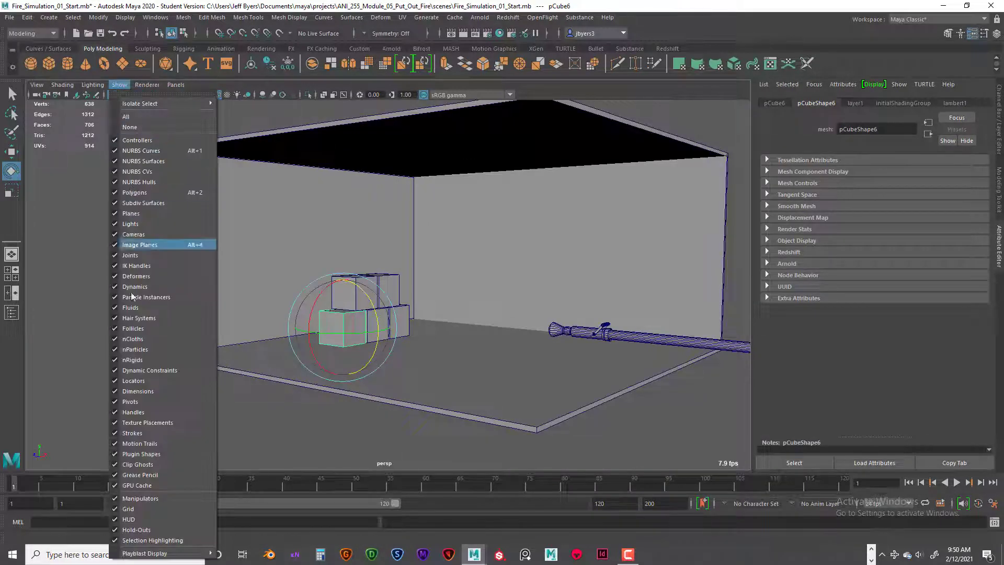
click(322, 396)
scroll(390, 351, up, 4)
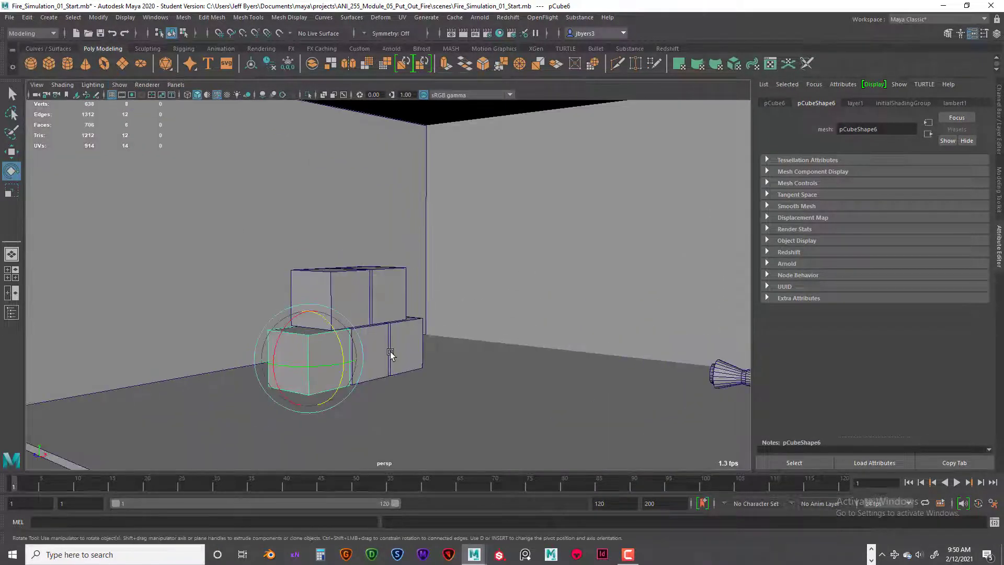
scroll(391, 351, down, 8)
alt+drag(390, 352, 395, 305)
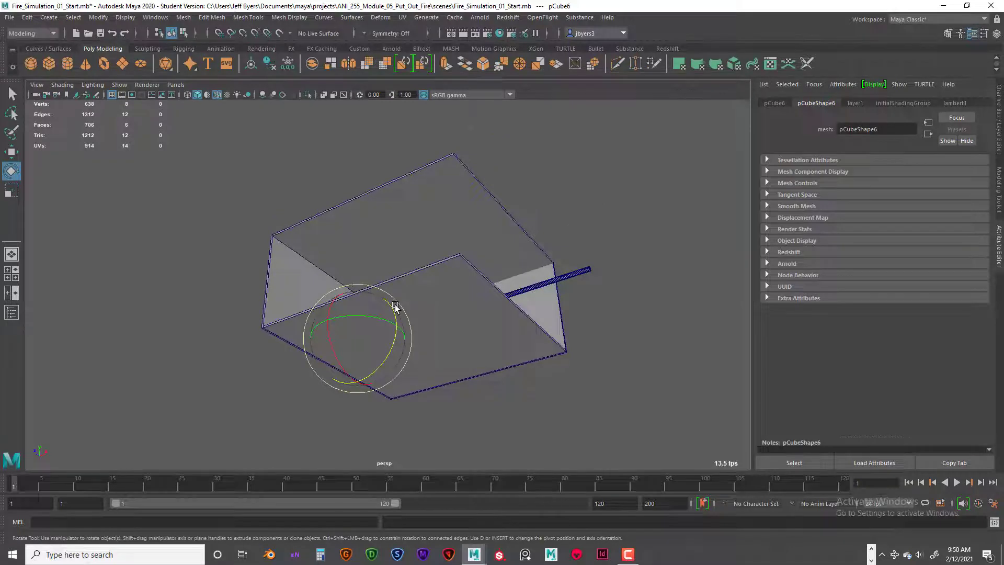
key(4)
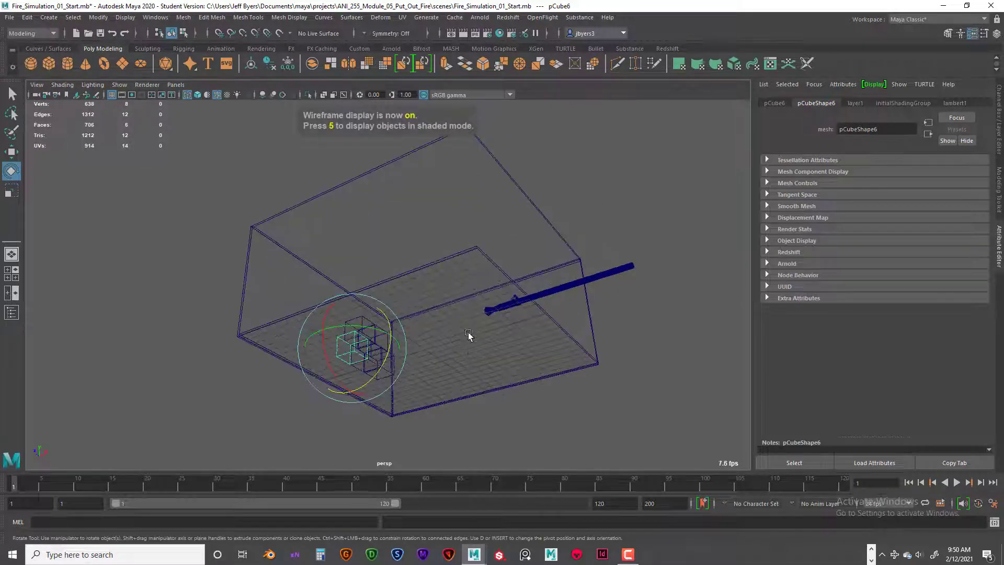
alt+drag(469, 333, 456, 304)
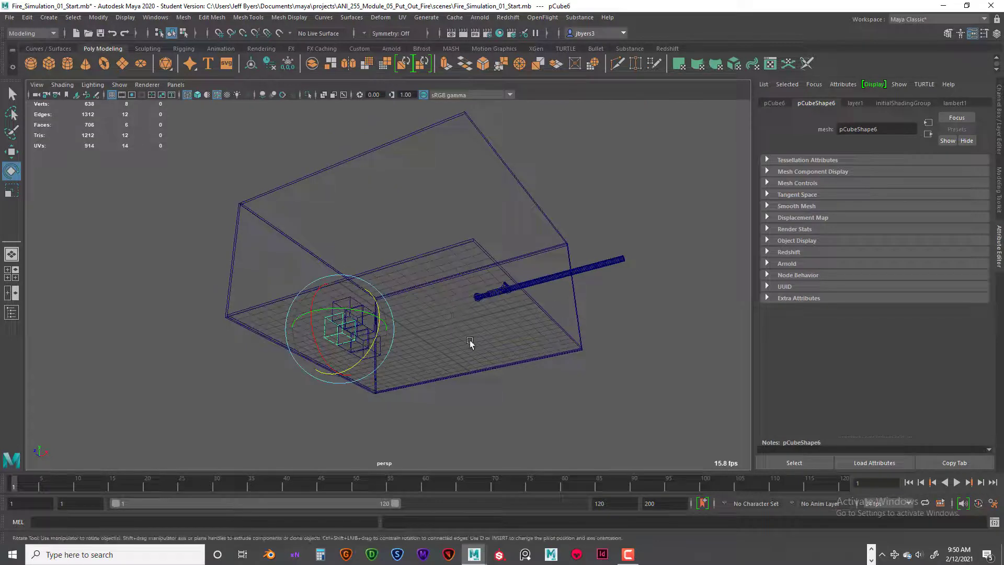
alt+drag(510, 337, 513, 321)
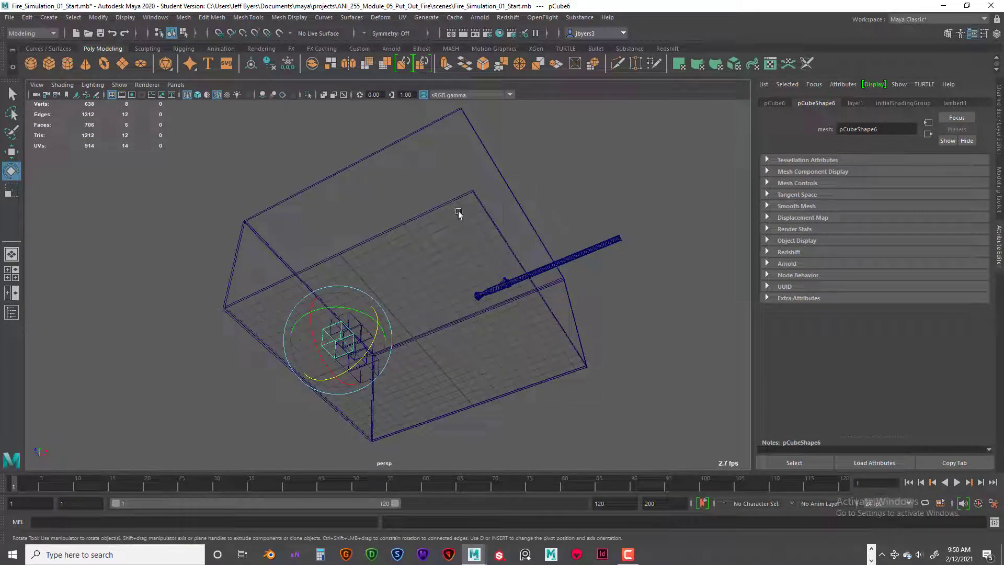
alt+drag(459, 213, 282, 320)
scroll(484, 293, up, 3)
scroll(376, 314, up, 3)
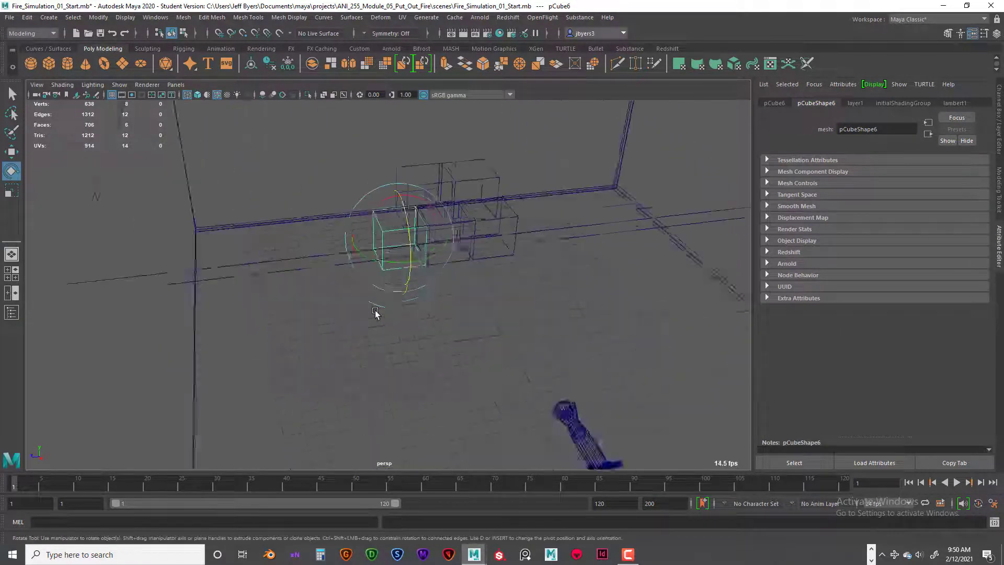
alt+drag(375, 314, 491, 283)
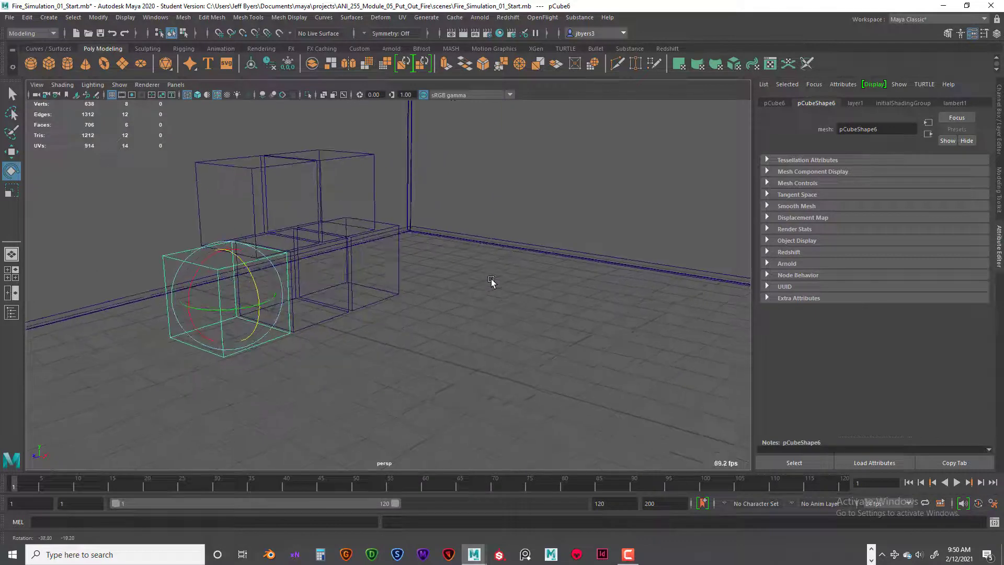
In the maximized top view, try moving one upper box away from the stack toward the nozzle, and undo the moves.
key(space)
key(space)
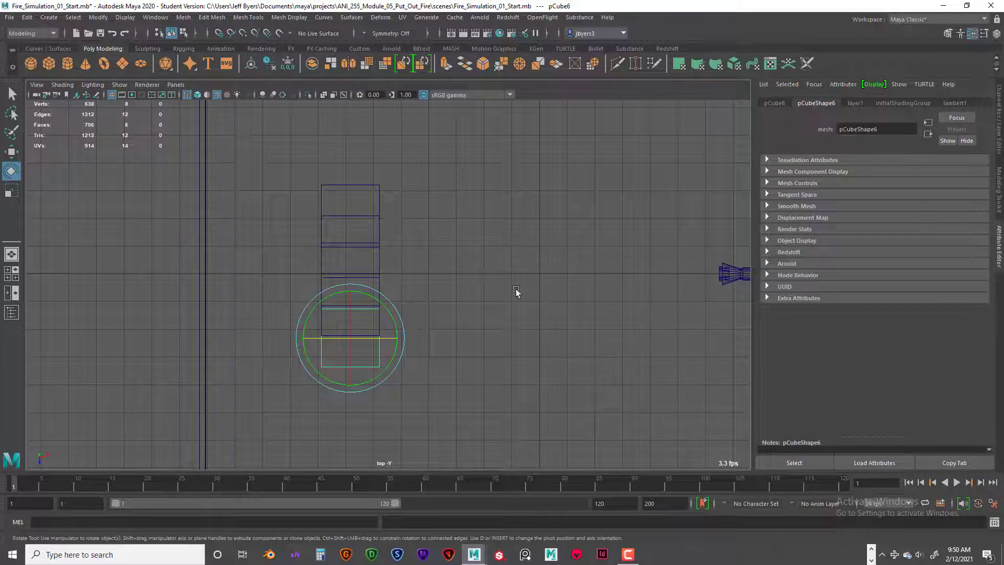
click(366, 199)
click(379, 325)
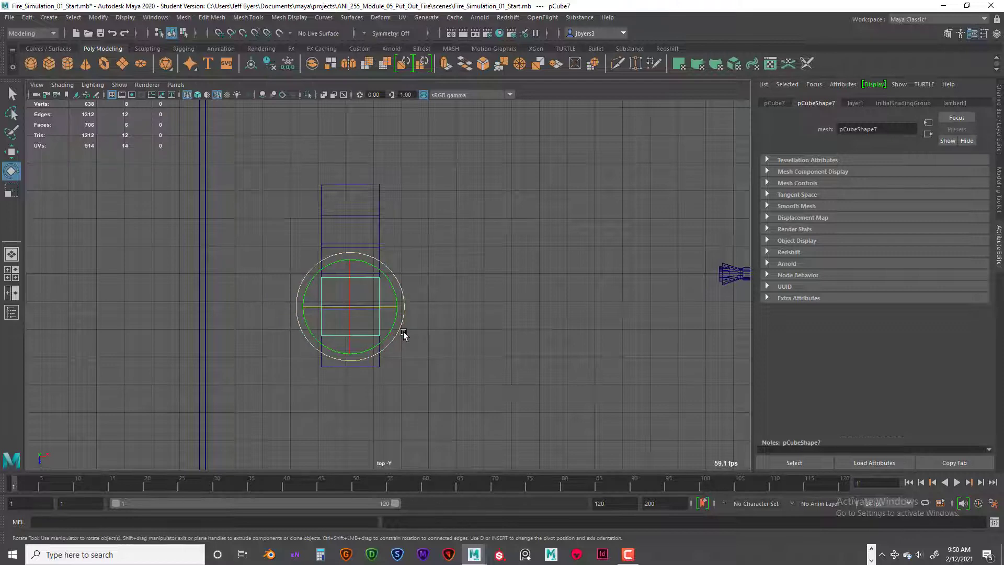
key(w)
drag(415, 309, 591, 308)
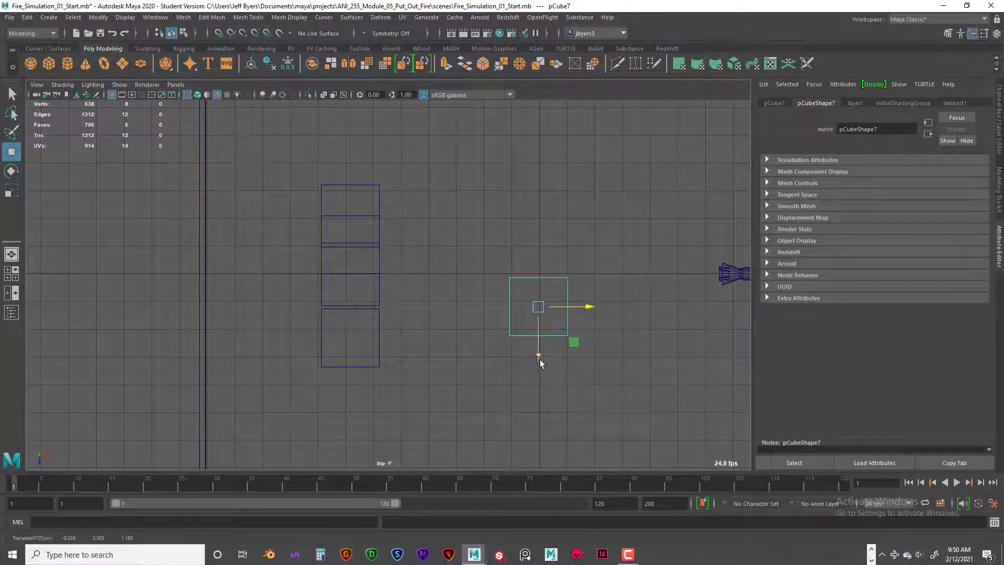
drag(540, 361, 543, 356)
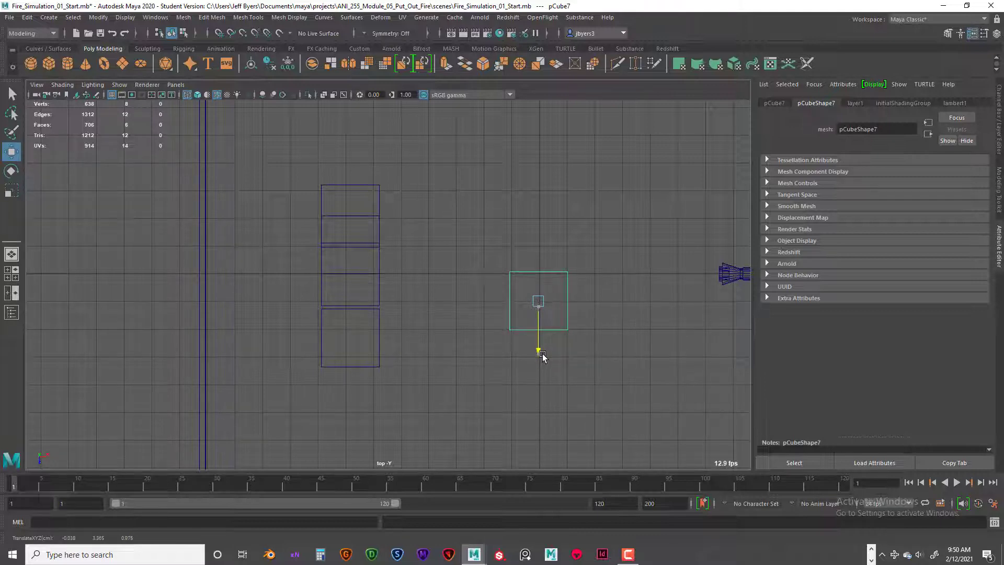
key(ctrl+z)
key(ctrl+z)
key(ctrl+z)
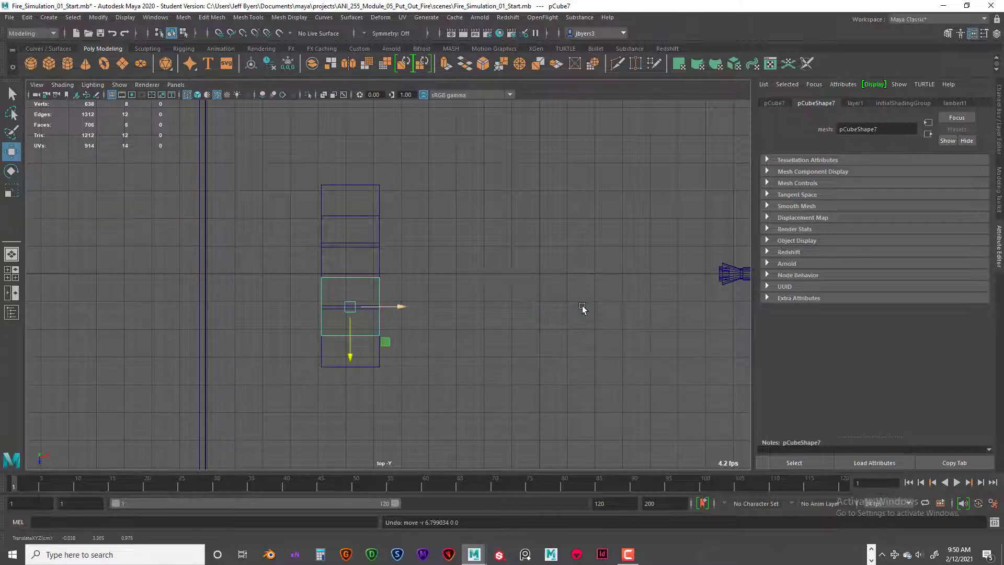
Check the stack in the perspective view and maximize the front view of the room.
key(space)
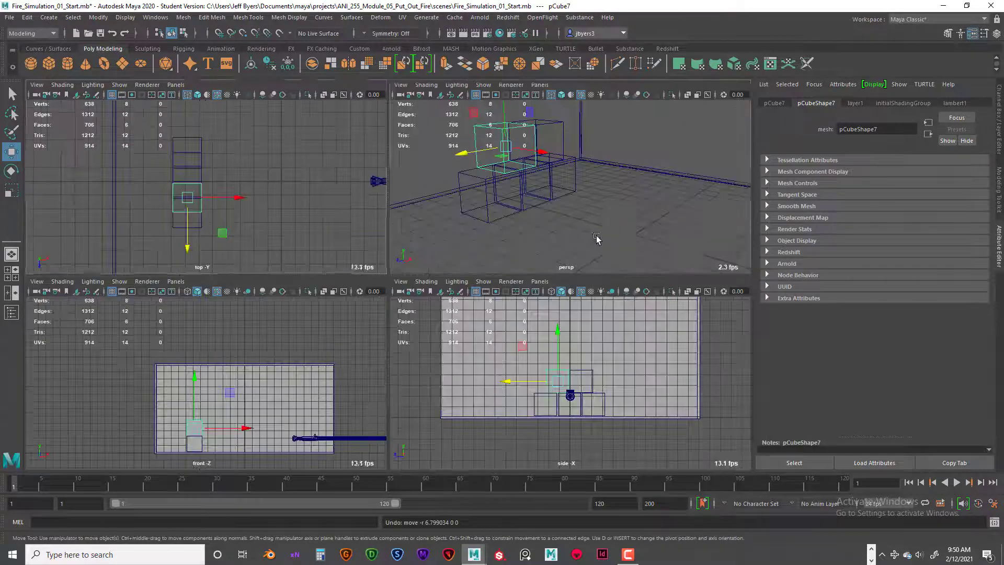
key(space)
alt+drag(516, 297, 481, 296)
key(space)
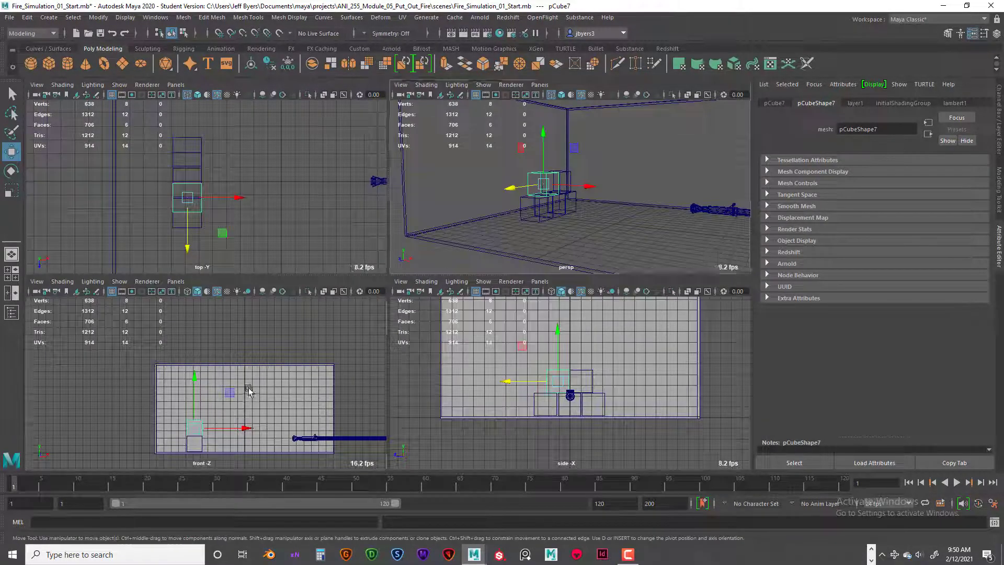
key(space)
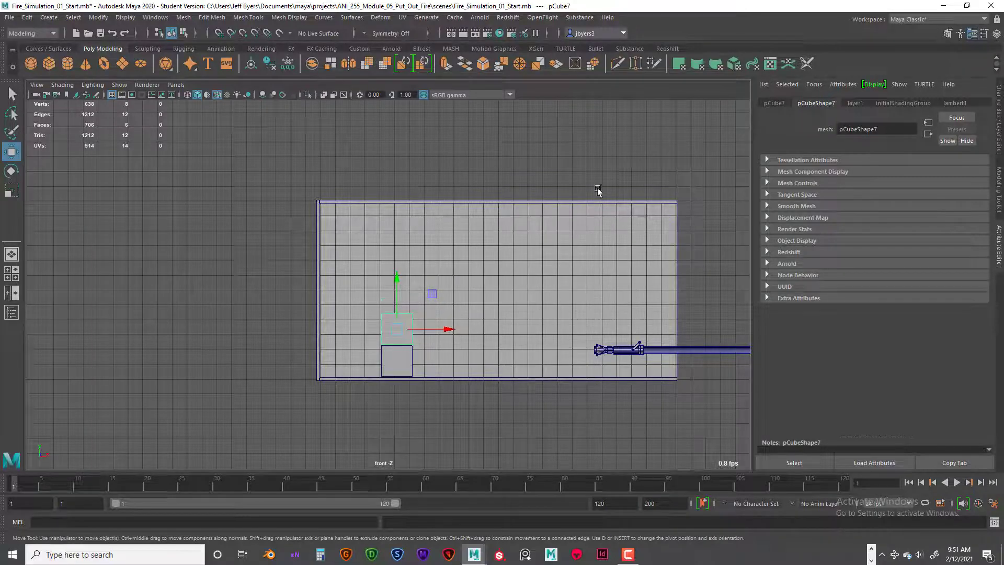
Return to the perspective view and select the front lower box and the upper box above it to inspect the wireframe stack.
key(space)
key(space)
alt+drag(518, 283, 401, 373)
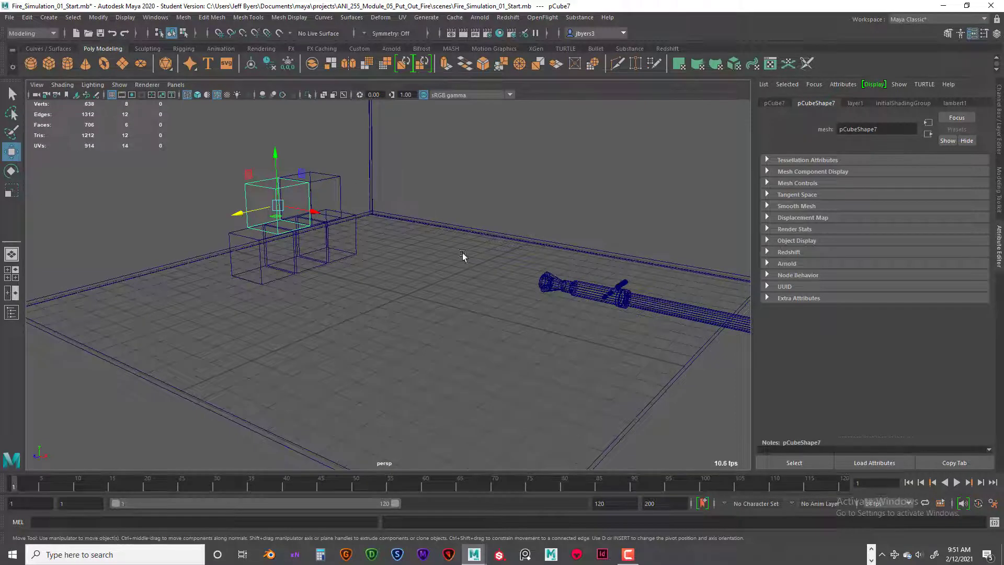
alt+drag(463, 312, 450, 339)
click(354, 337)
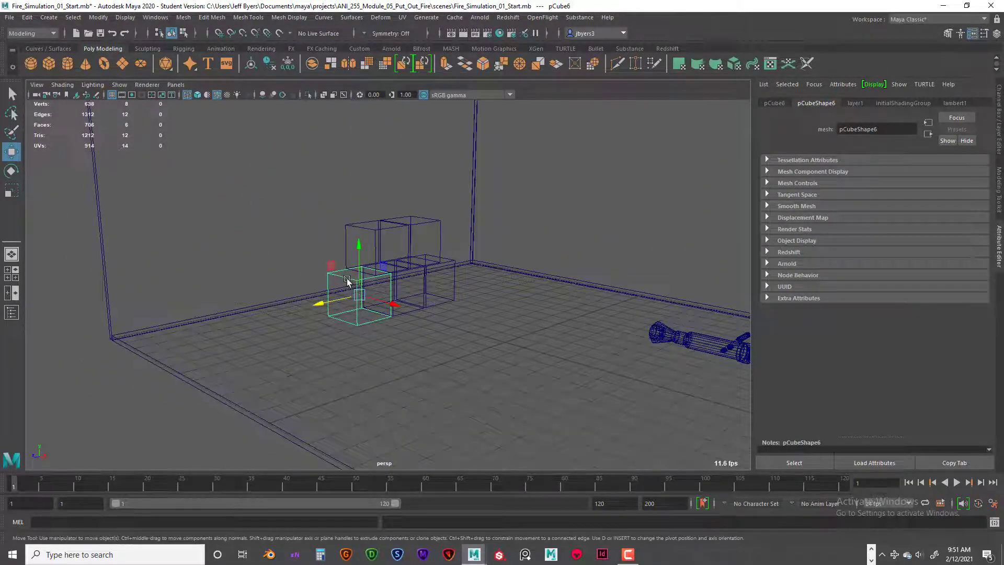
click(386, 231)
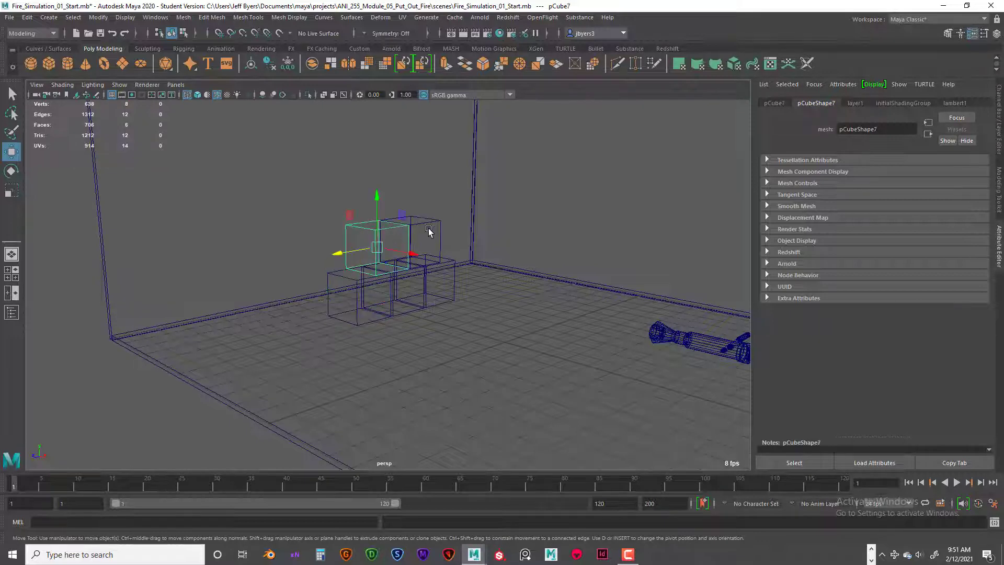
alt+drag(428, 231, 493, 275)
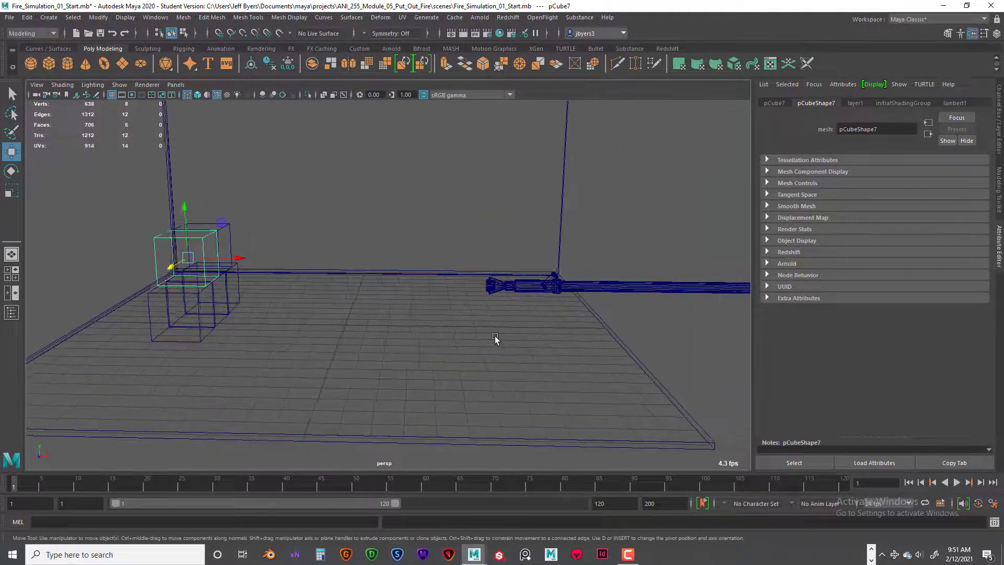
Compare the heights of the box stack and the nozzle in the maximized front view, and return to the perspective view.
key(space)
key(space)
scroll(489, 363, up, 5)
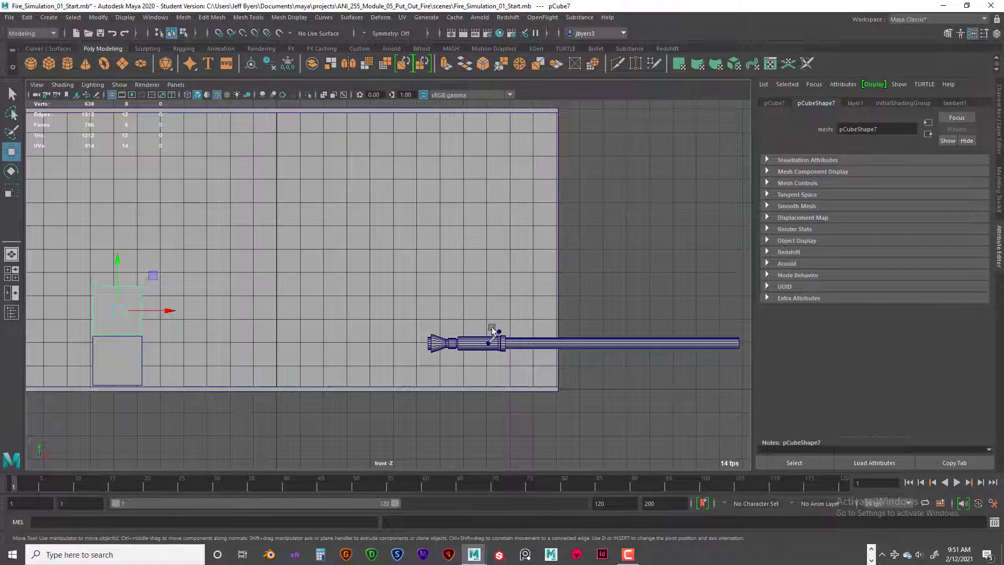
key(space)
key(space)
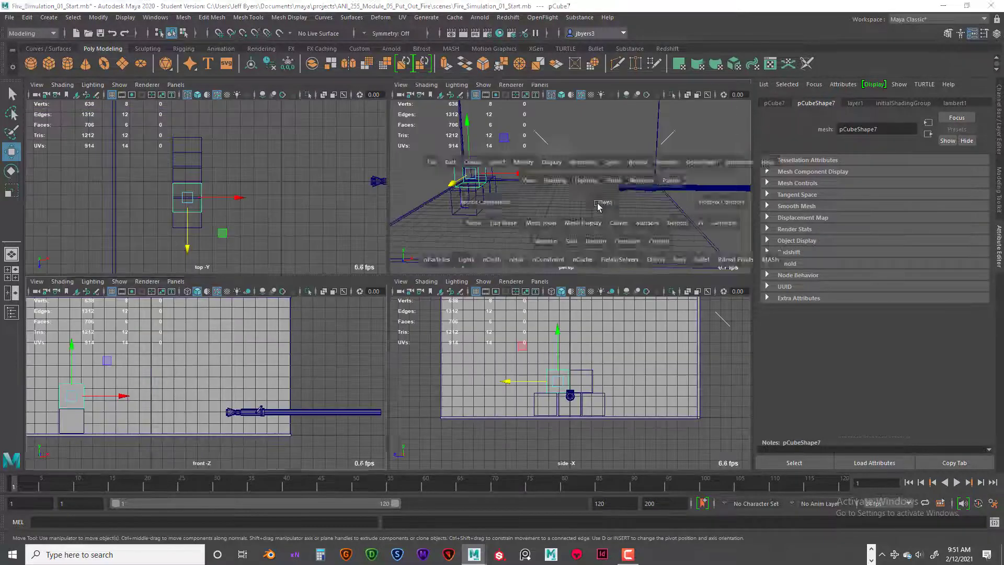
Switch the perspective view to shaded display and examine the room, the box stack and the nozzle.
mouse_move(489, 285)
alt+mouse_down()
mouse_move(440, 285)
mouse_move(583, 280)
mouse_move(426, 280)
mouse_move(451, 283)
mouse_move(417, 329)
mouse_move(453, 332)
mouse_move(463, 323)
mouse_move(457, 303)
alt+mouse_up()
key(5)
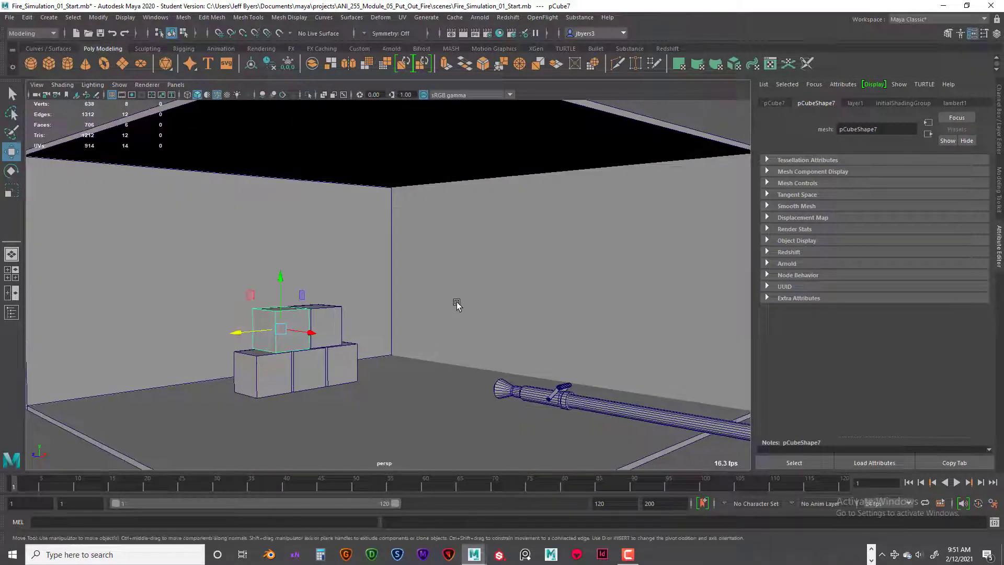
scroll(464, 278, down, 3)
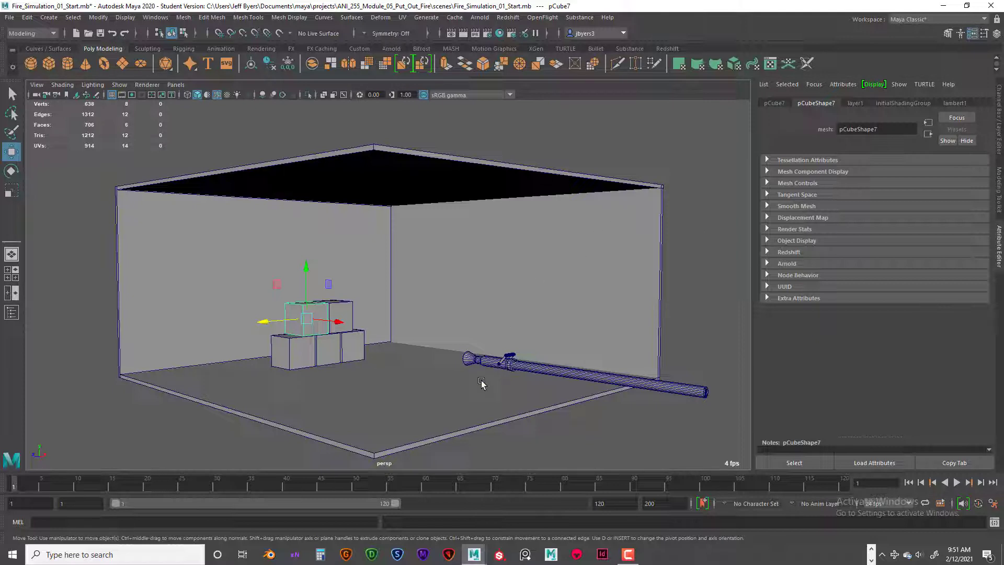
scroll(481, 381, up, 2)
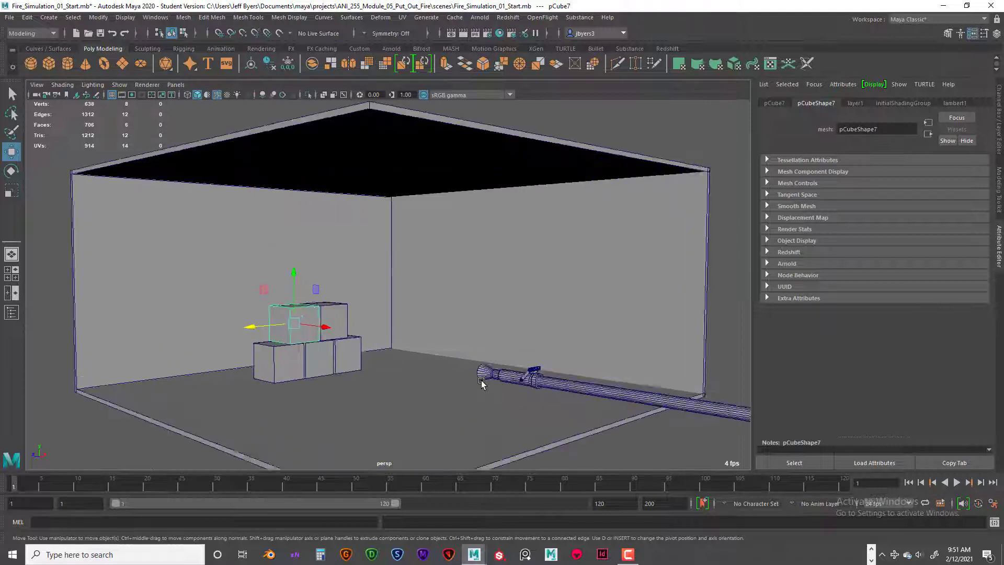
alt+middle_drag(453, 359, 463, 296)
alt+drag(464, 294, 454, 313)
alt+drag(451, 313, 481, 341)
alt+right_drag(481, 339, 440, 339)
alt+drag(440, 339, 489, 333)
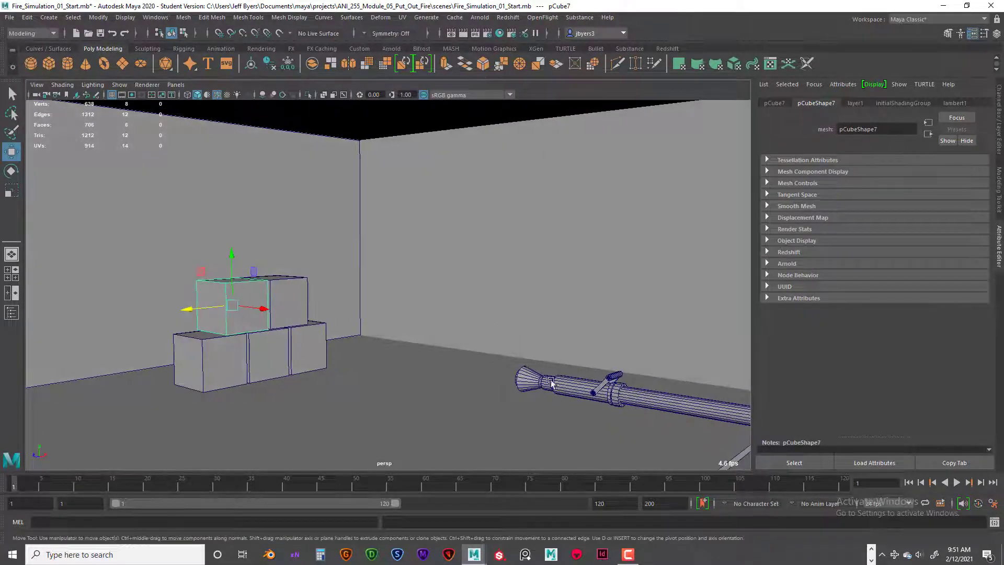
alt+middle_drag(491, 373, 451, 332)
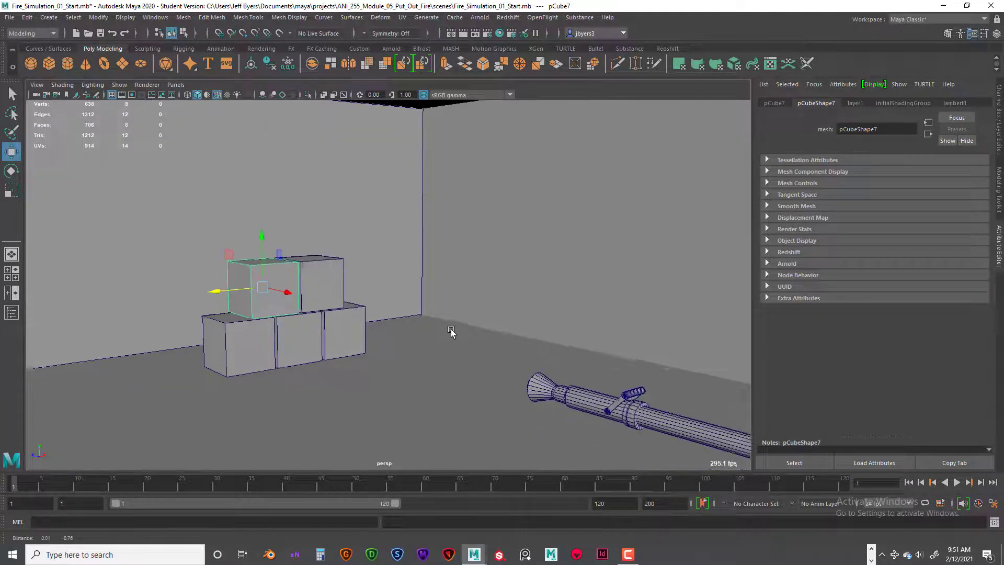
Select the rear upper box and examine the stack and nozzle within the whole room from several distances and angles.
click(332, 284)
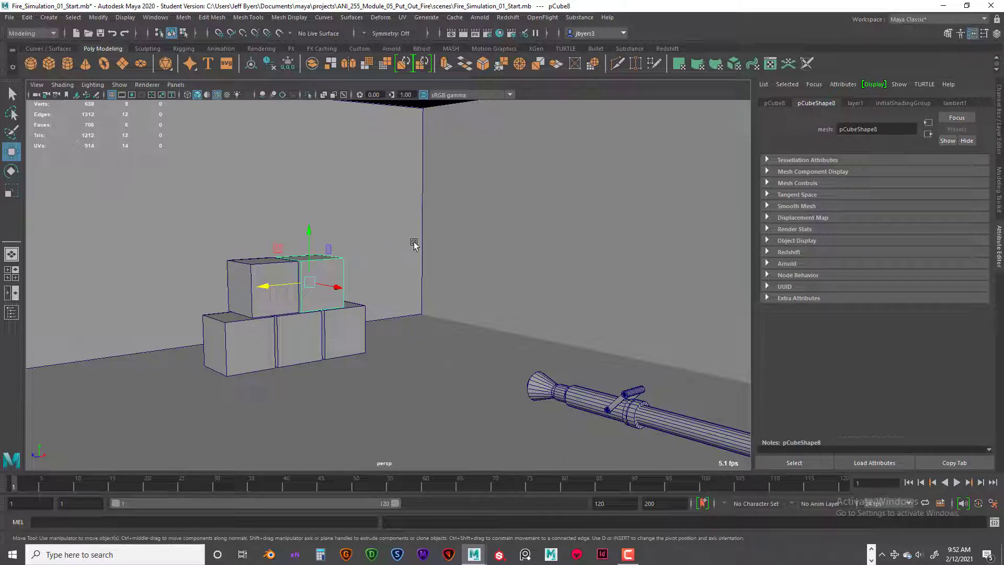
scroll(469, 250, down, 2)
scroll(469, 251, down, 5)
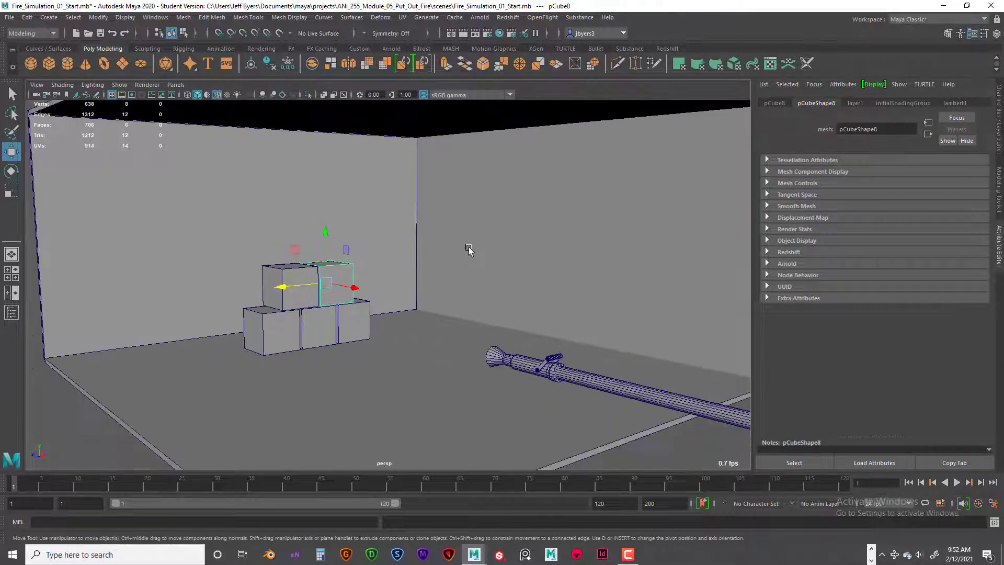
alt+drag(447, 265, 456, 246)
alt+right_drag(456, 246, 578, 265)
alt+drag(577, 266, 514, 274)
scroll(514, 275, down, 2)
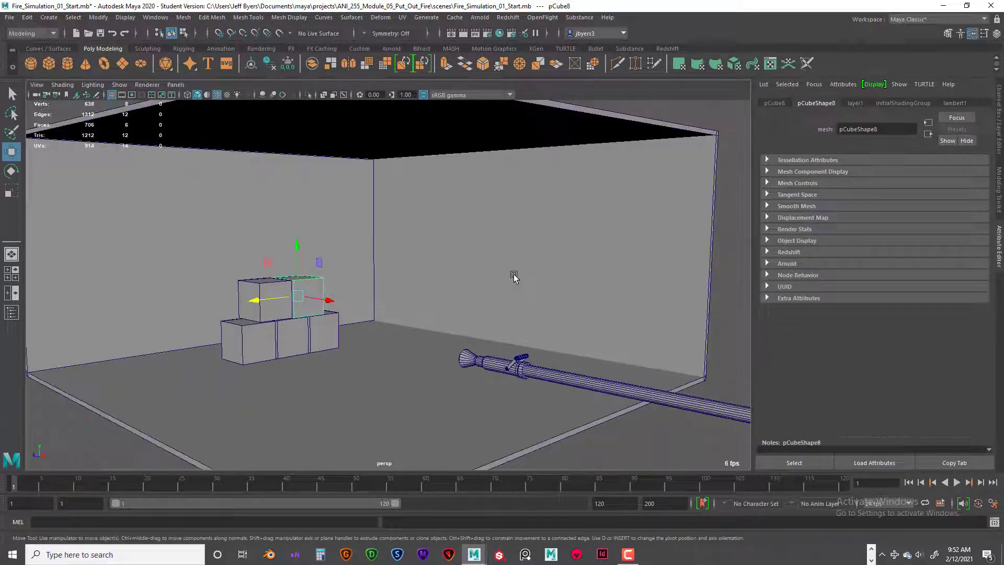
alt+middle_drag(506, 269, 524, 271)
scroll(523, 272, down, 2)
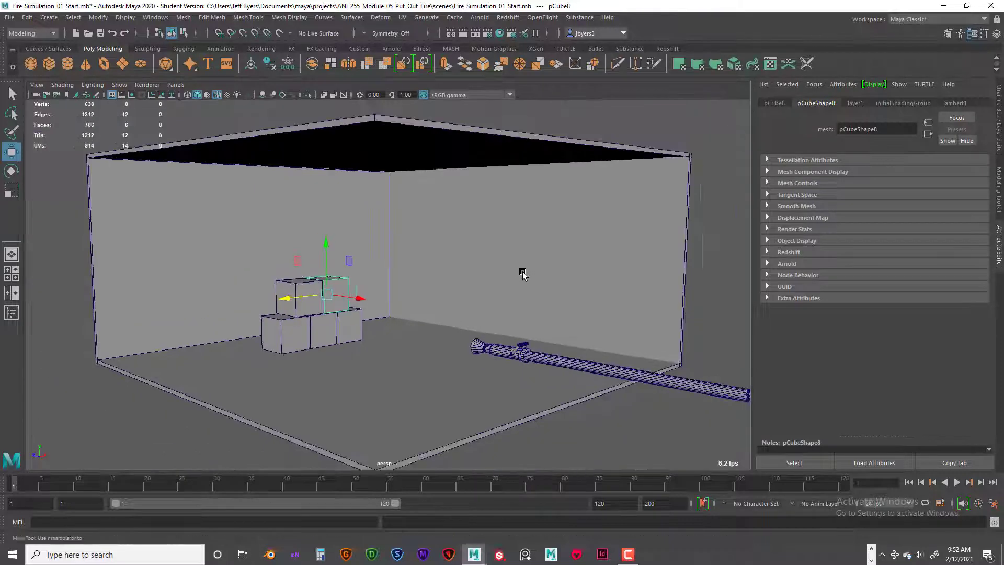
alt+drag(505, 270, 485, 259)
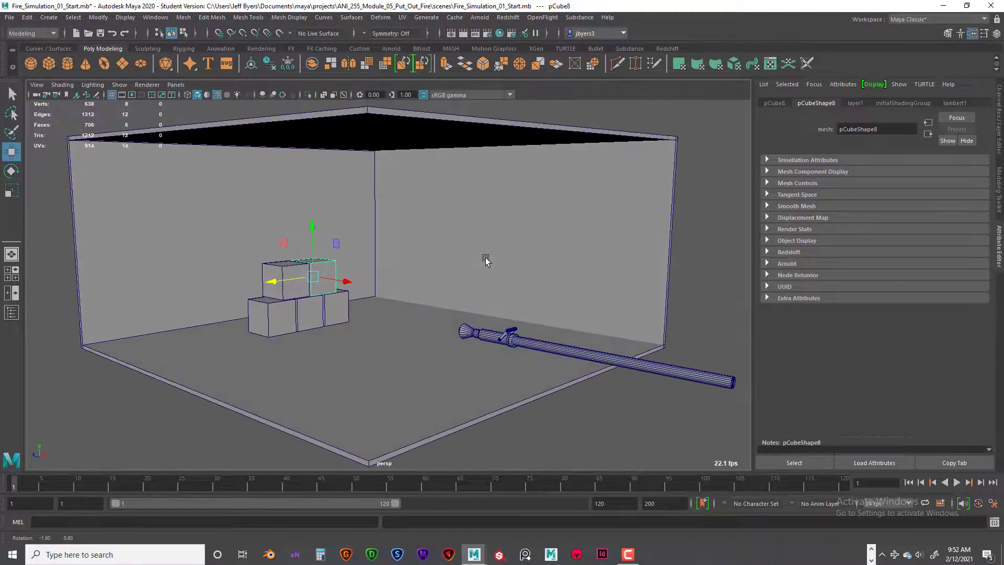
alt+right_drag(484, 259, 560, 261)
alt+middle_drag(441, 249, 455, 277)
alt+right_drag(455, 277, 502, 274)
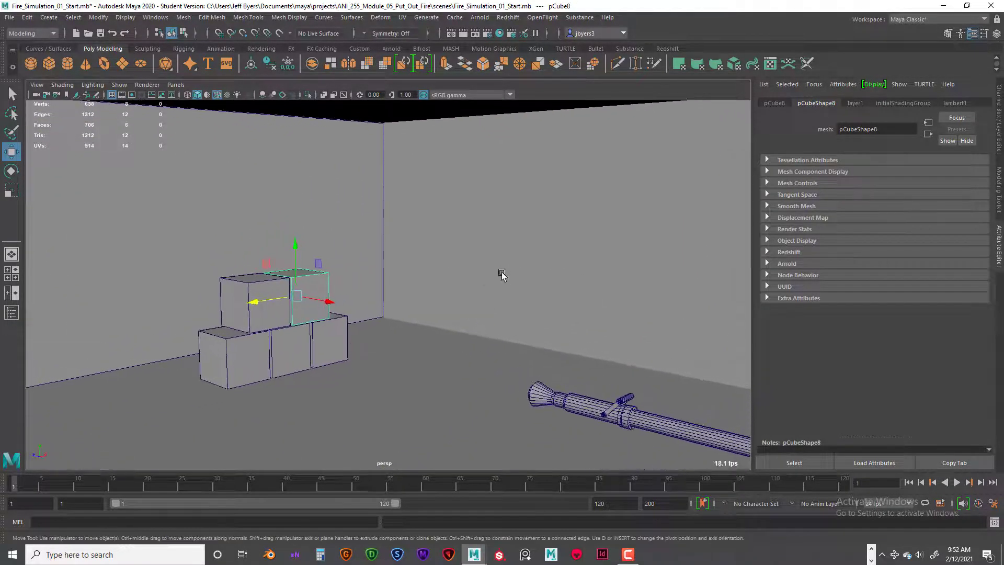
alt+drag(502, 274, 441, 246)
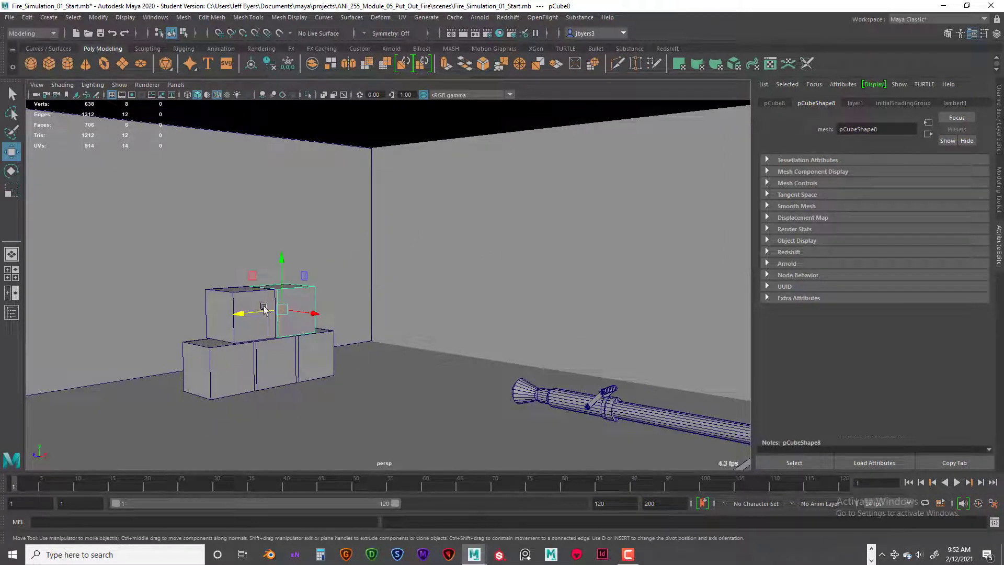
Select the boxes of the lower row one after another to check that they are separate objects.
click(253, 337)
click(275, 354)
click(234, 352)
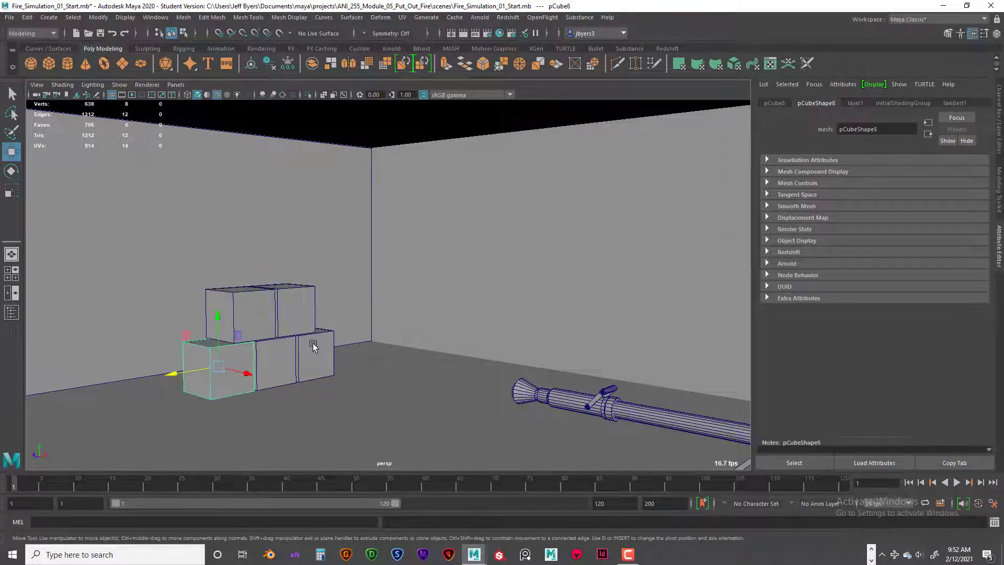
click(314, 345)
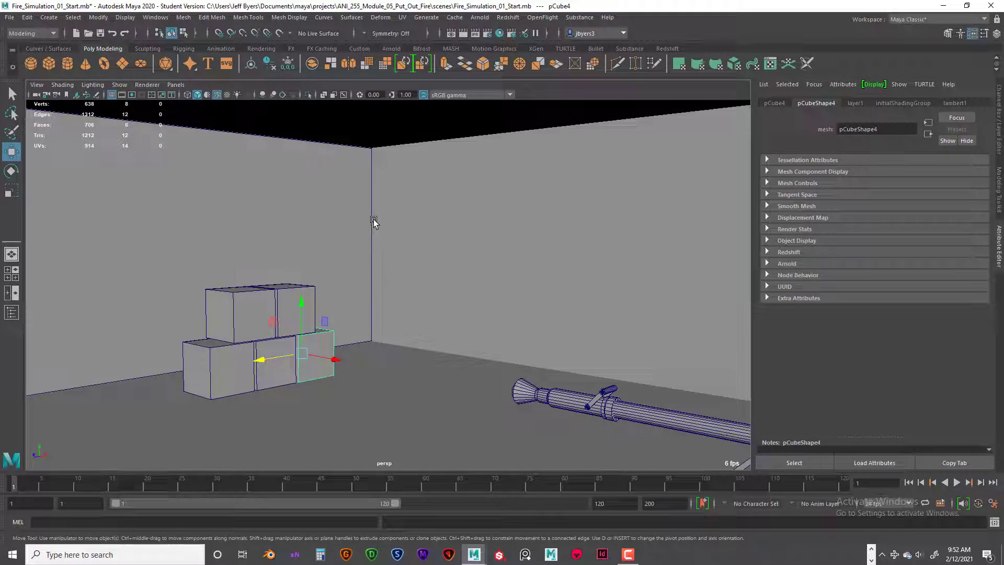
scroll(378, 240, down, 1)
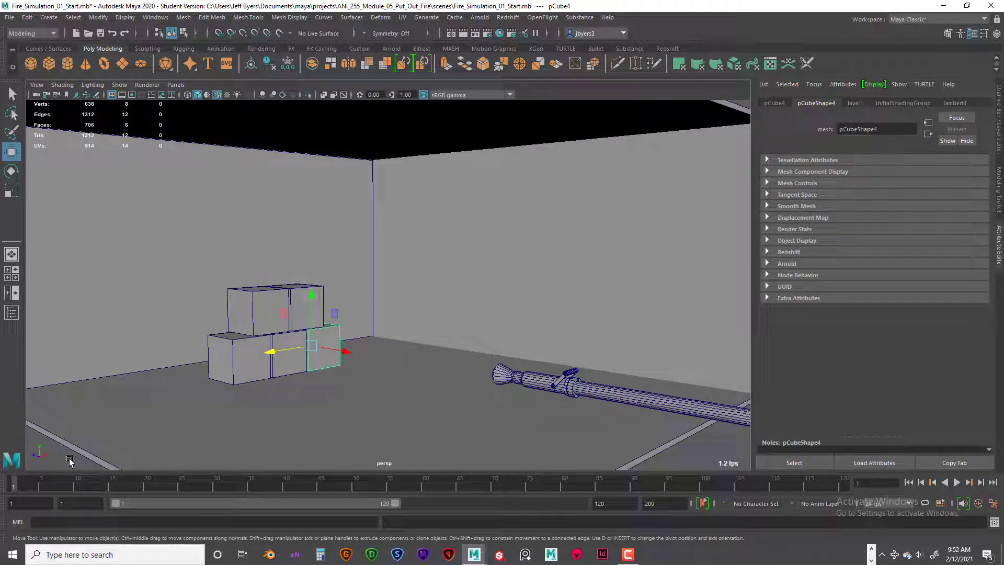
Turn off Wireframe on Shaded, clear the selection and inspect the boxes without their edge lines.
click(217, 95)
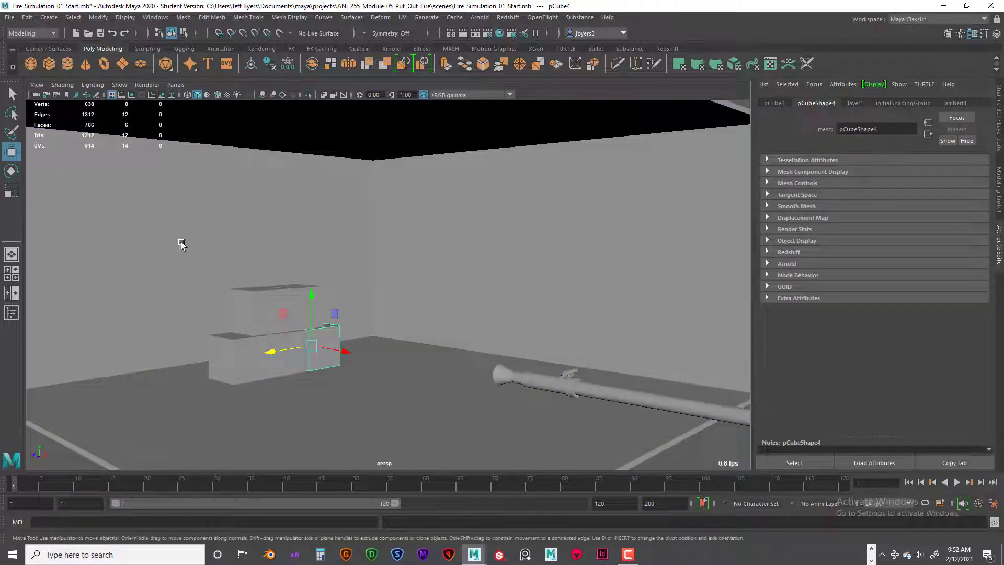
click(218, 95)
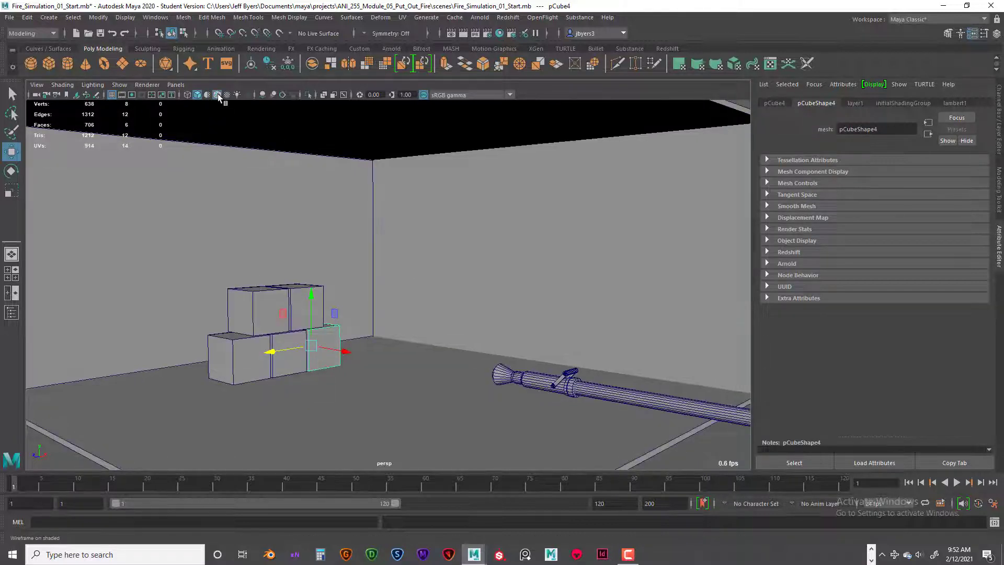
click(218, 95)
click(73, 447)
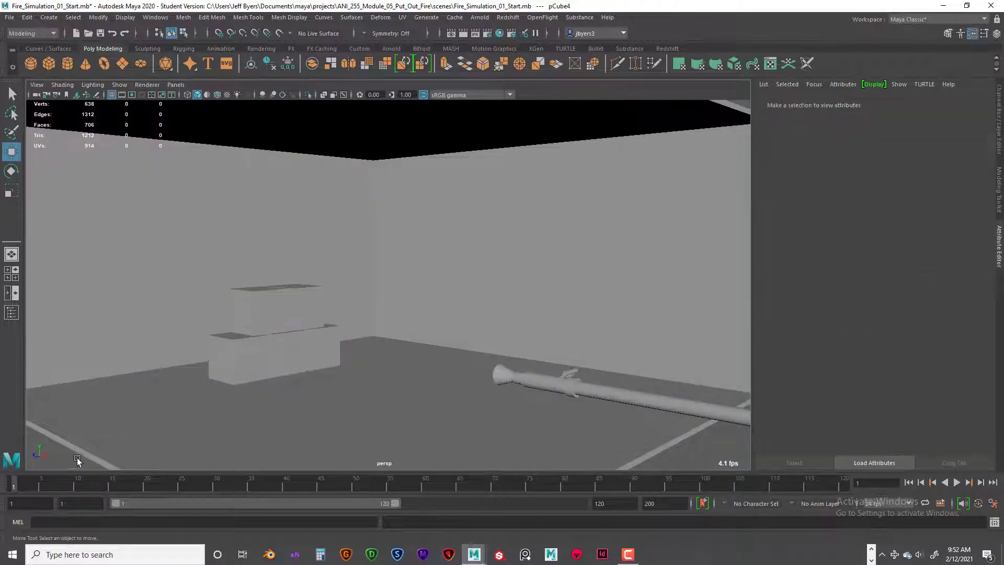
scroll(376, 418, up, 4)
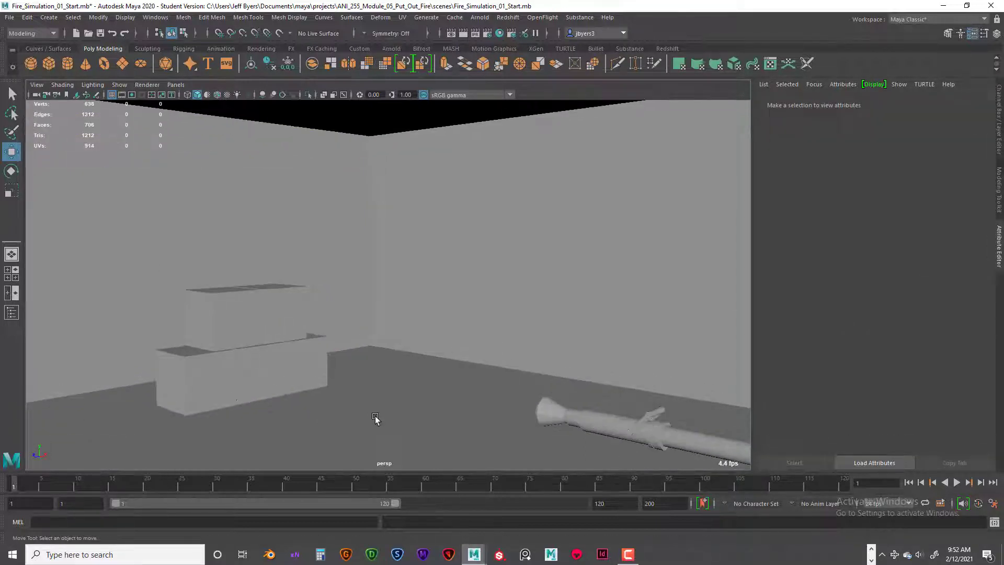
scroll(376, 418, down, 5)
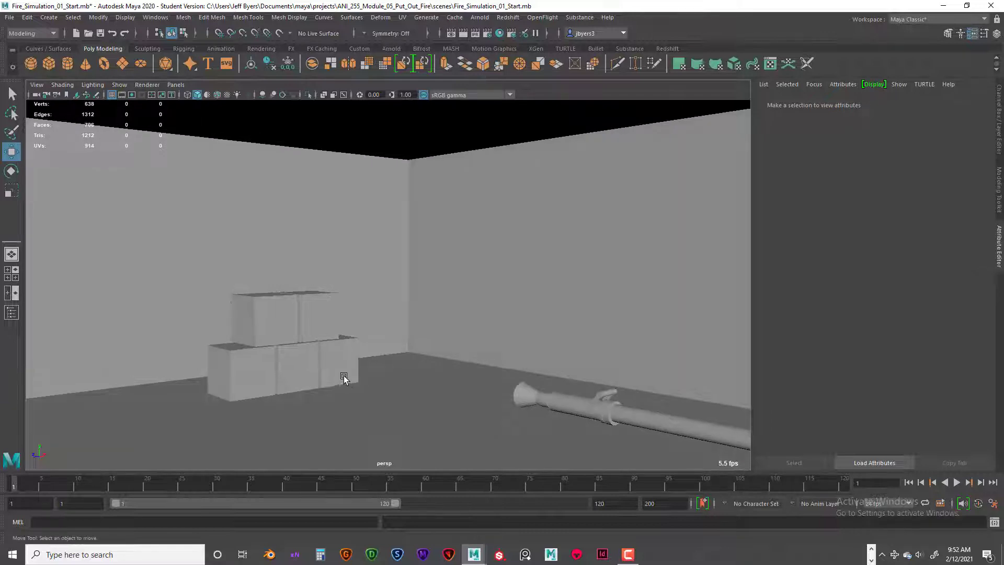
mouse_move(348, 386)
alt+mouse_down()
mouse_move(366, 389)
mouse_move(294, 381)
mouse_move(361, 395)
mouse_move(343, 386)
mouse_move(359, 376)
alt+mouse_up()
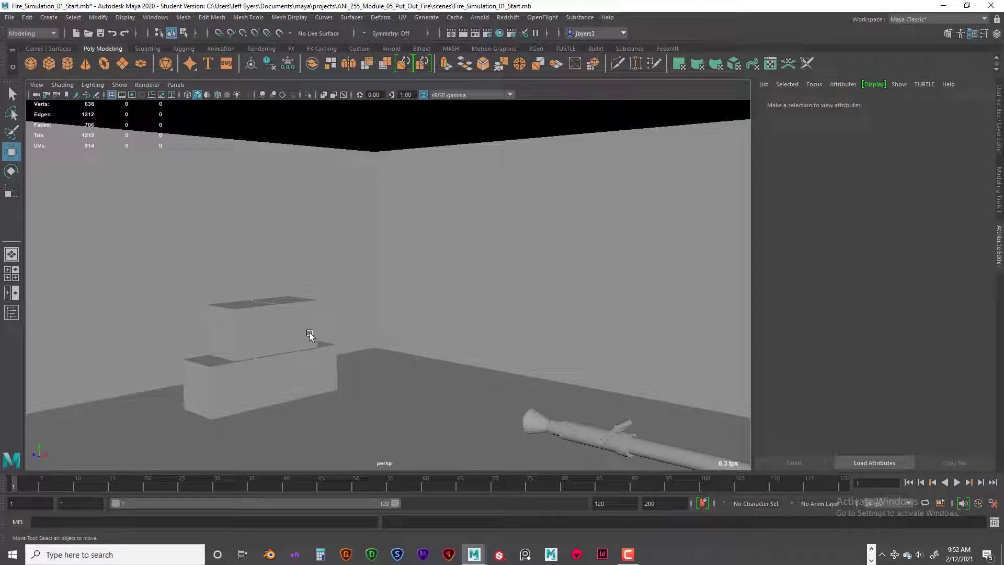
Select the box stack and nozzle together to highlight their edges, and clear the selection.
drag(163, 245, 569, 456)
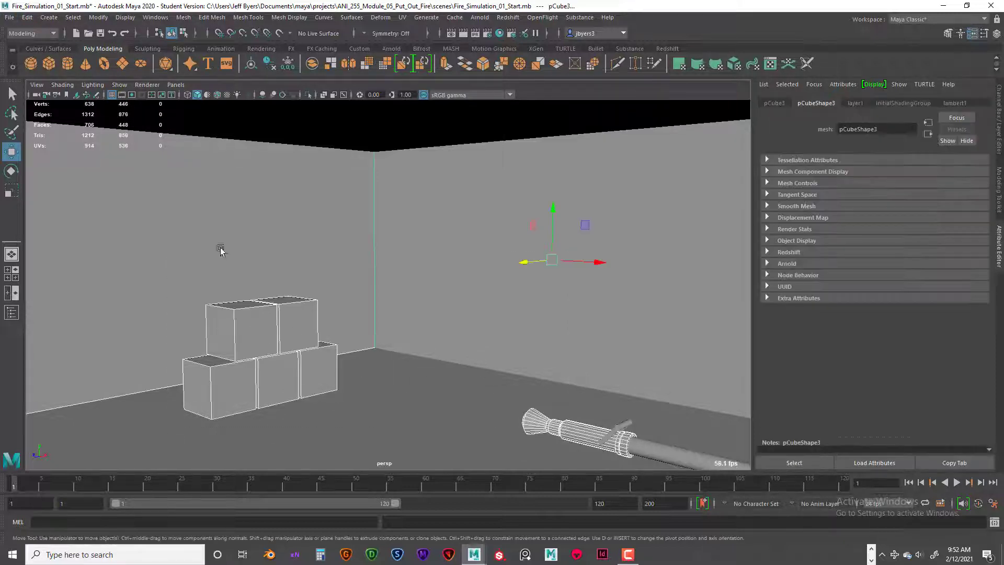
scroll(404, 368, down, 3)
click(582, 444)
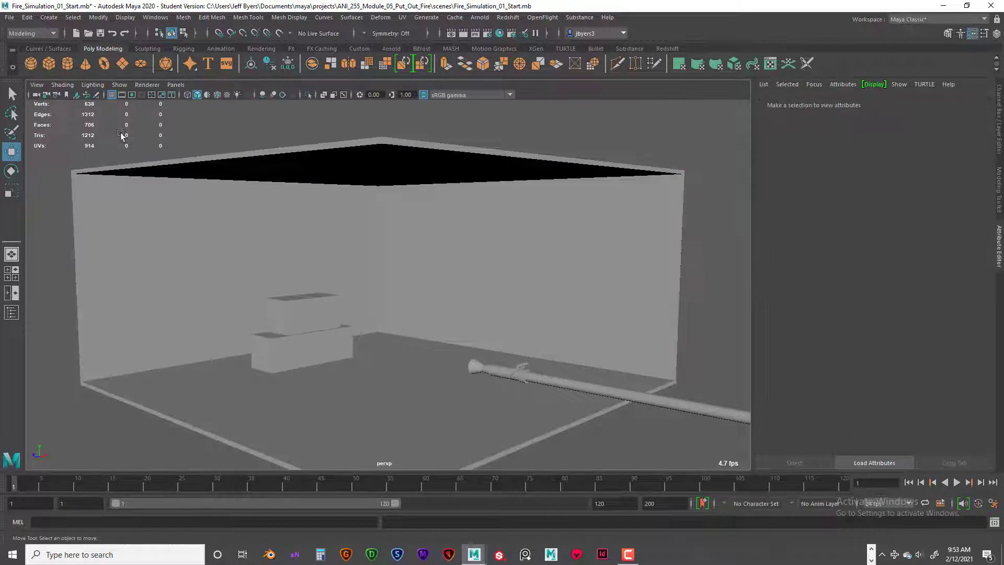
Open the scene Fire_Simulation_01_Materials_Start_03.mb and view its boxes and nozzle in the room.
click(10, 18)
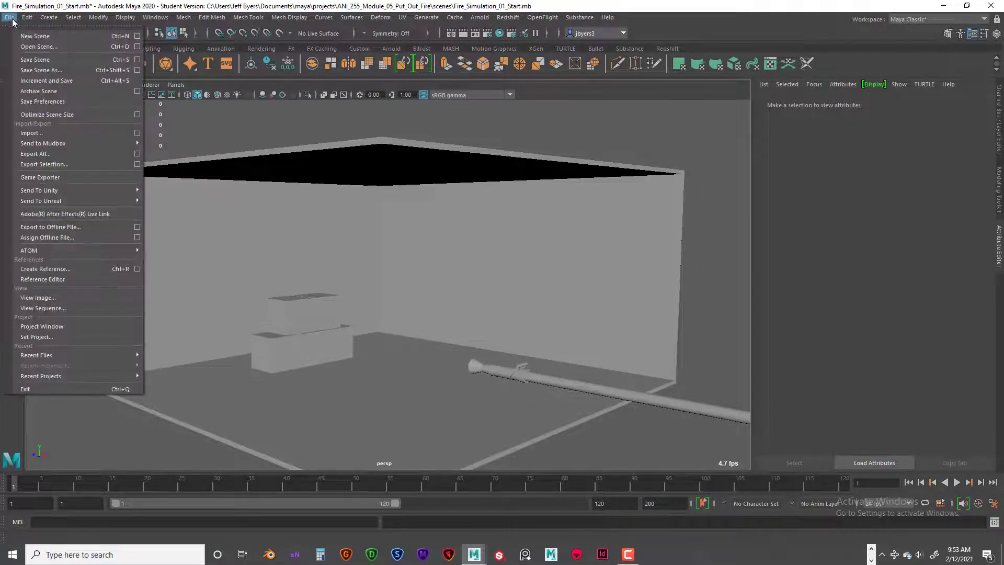
click(33, 46)
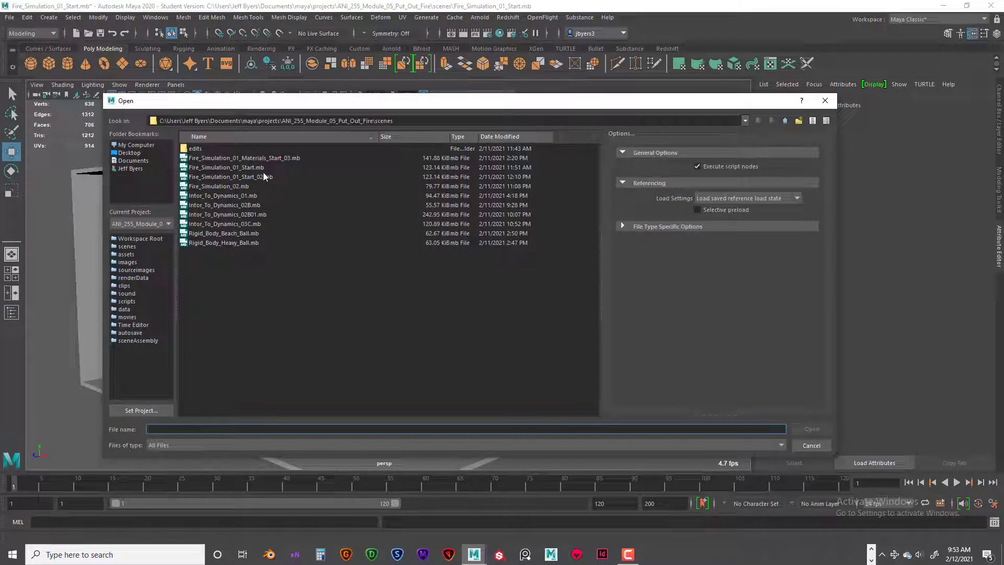
click(290, 158)
click(811, 429)
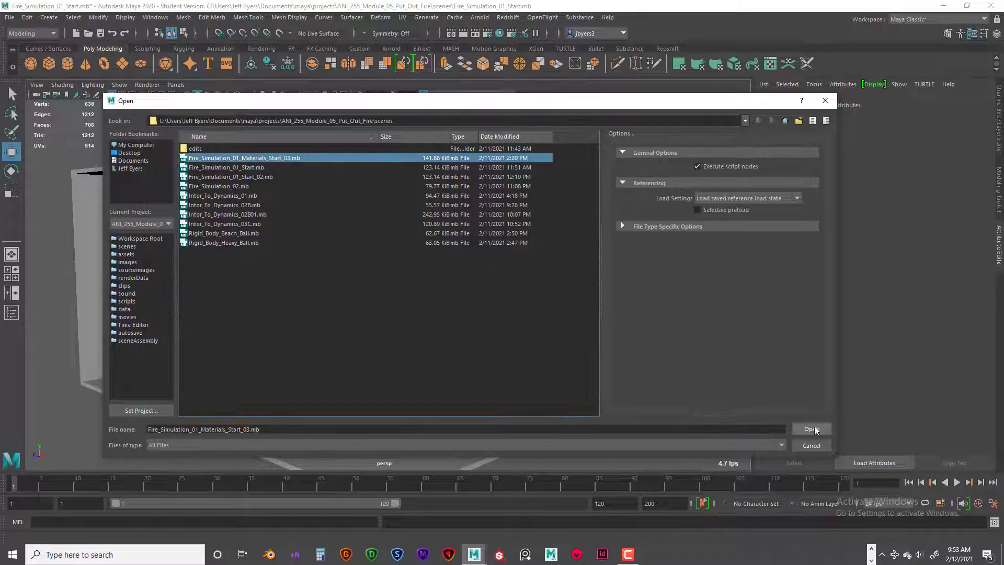
click(502, 281)
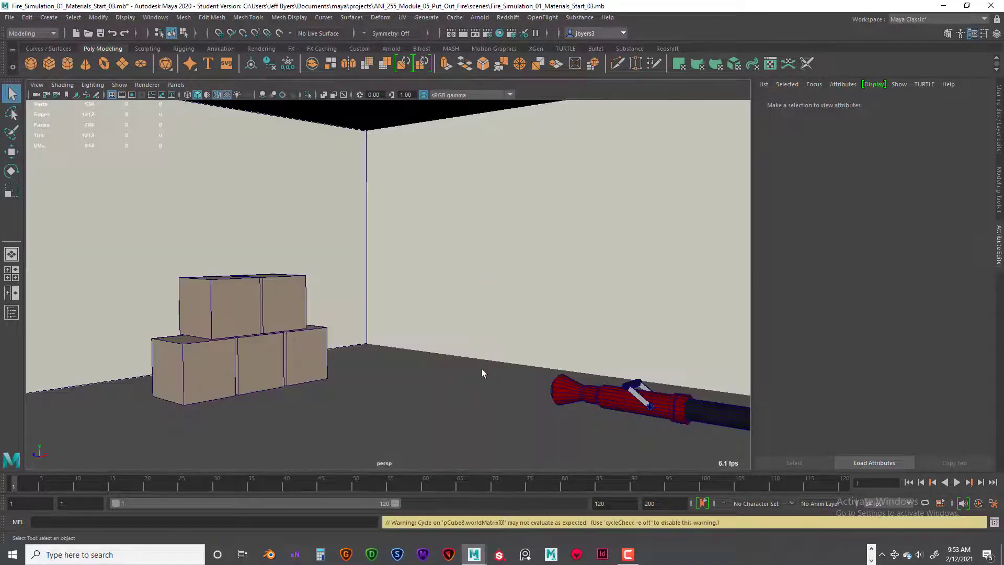
scroll(508, 385, down, 5)
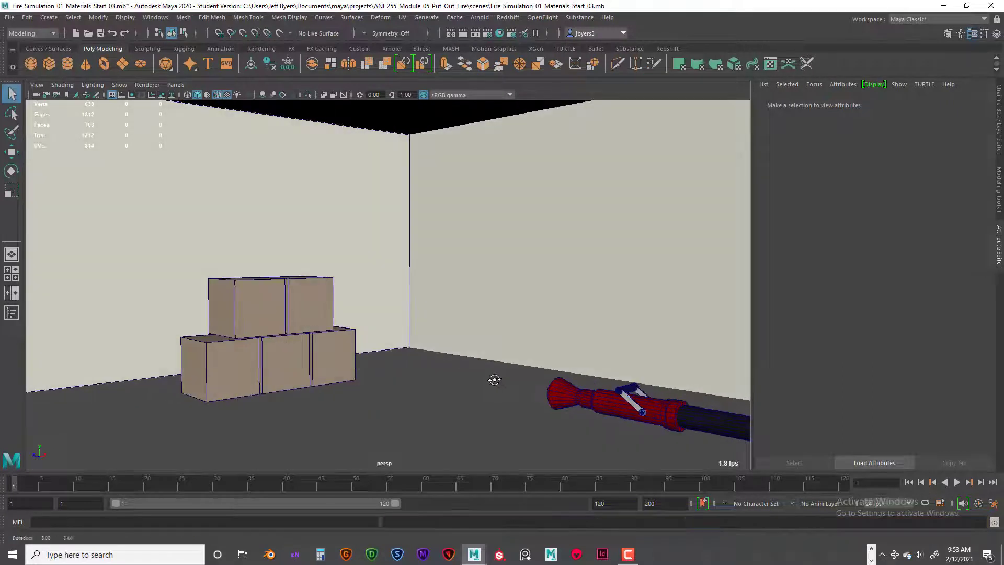
alt+right_drag(500, 381, 542, 388)
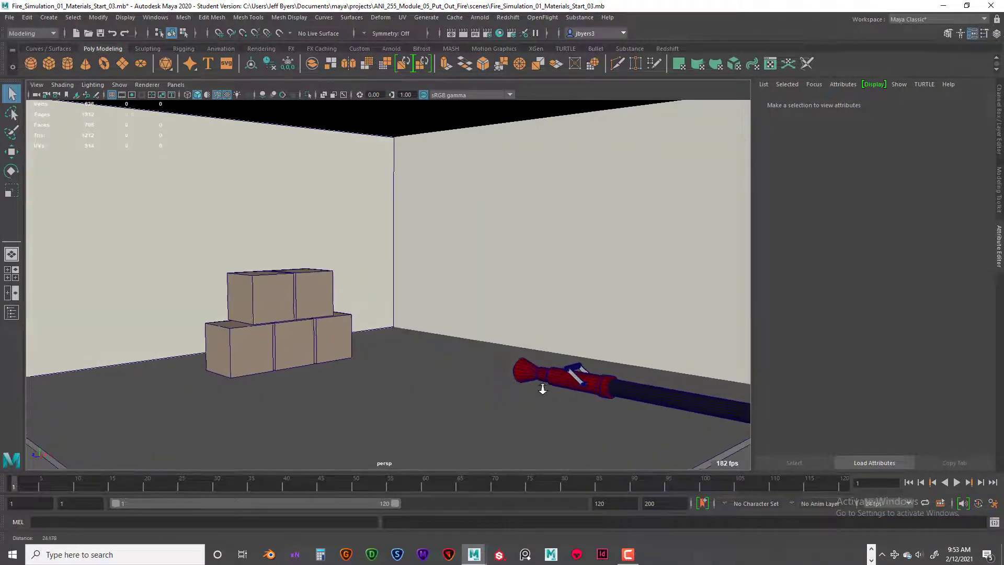
Select individual boxes of the upper and lower rows in turn to check that they are separate objects.
alt+middle_drag(542, 388, 482, 381)
alt+drag(482, 381, 475, 386)
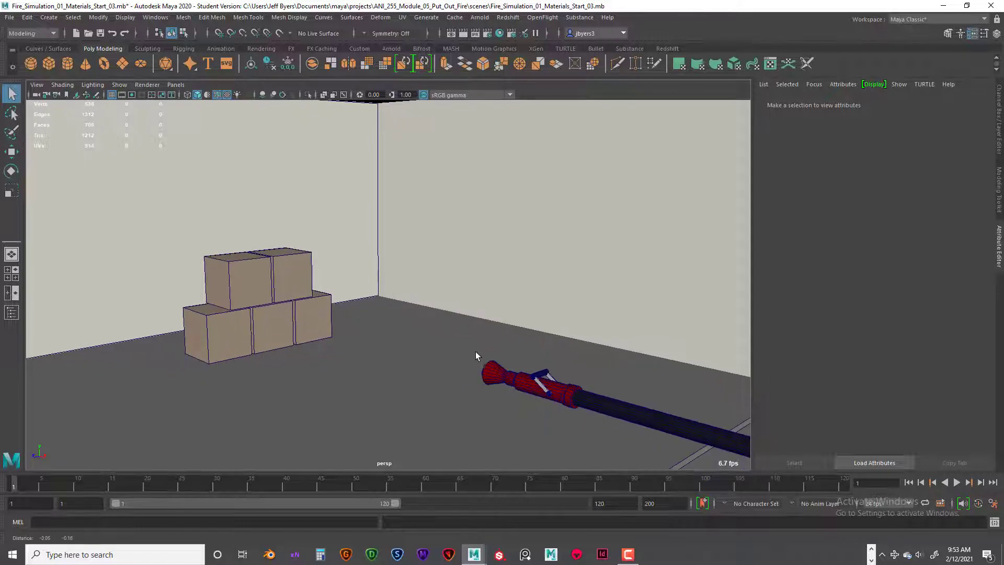
alt+drag(460, 343, 473, 288)
click(253, 333)
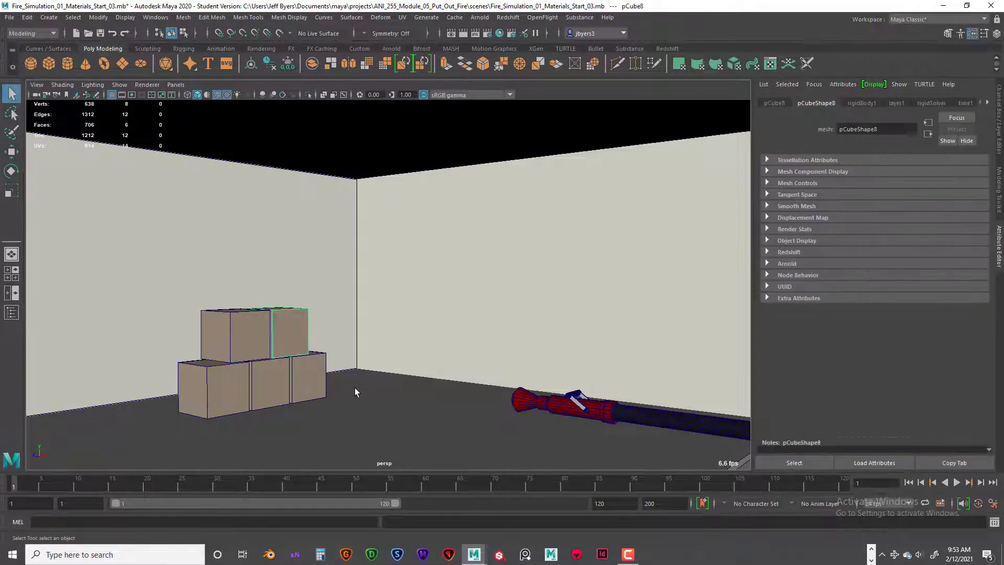
alt+drag(355, 388, 359, 304)
click(316, 361)
click(263, 366)
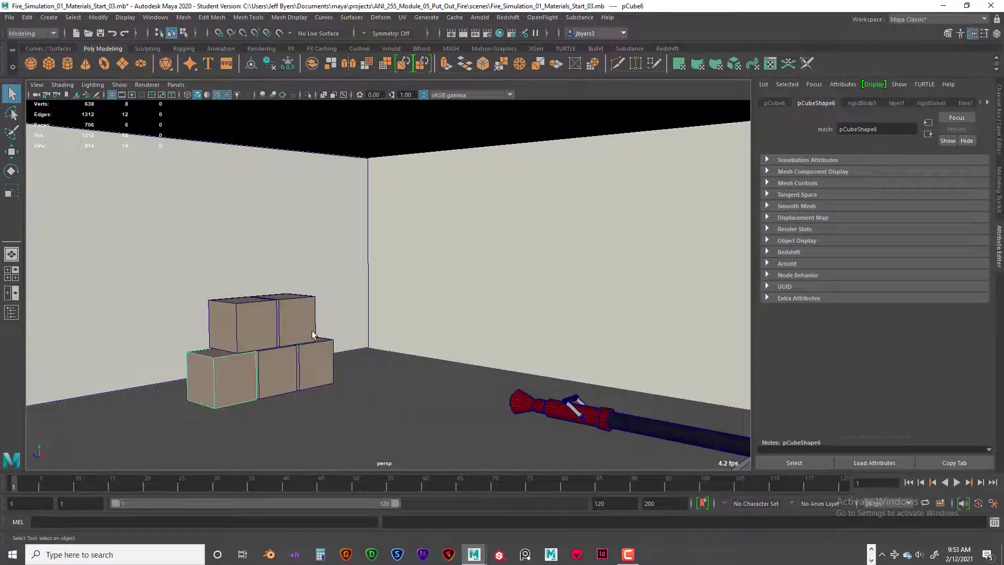
View the whole room and select its floor, two walls and ceiling one after another to check the separate pieces.
alt+drag(314, 336, 456, 366)
alt+middle_drag(455, 366, 385, 327)
scroll(385, 327, down, 5)
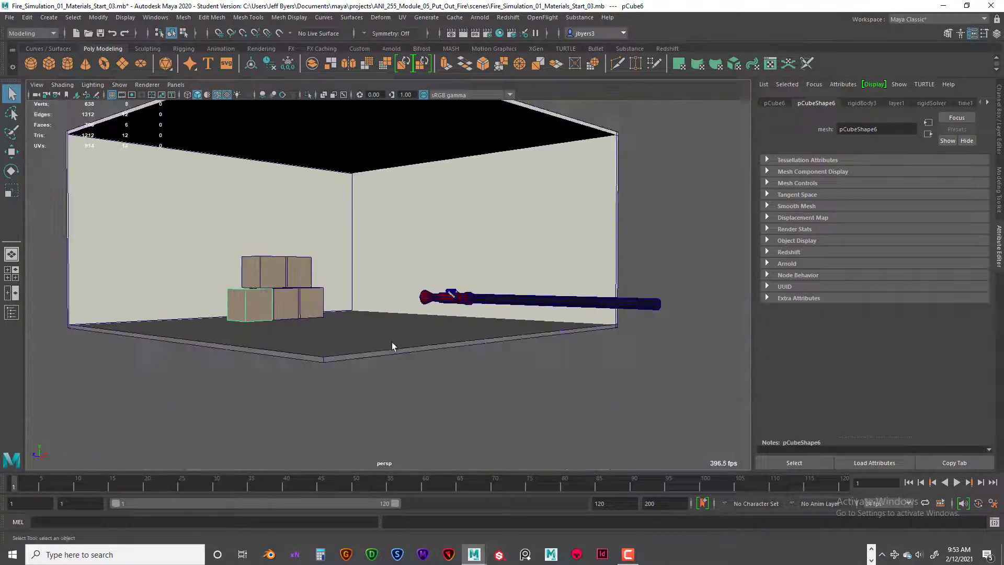
alt+drag(391, 342, 457, 418)
click(460, 429)
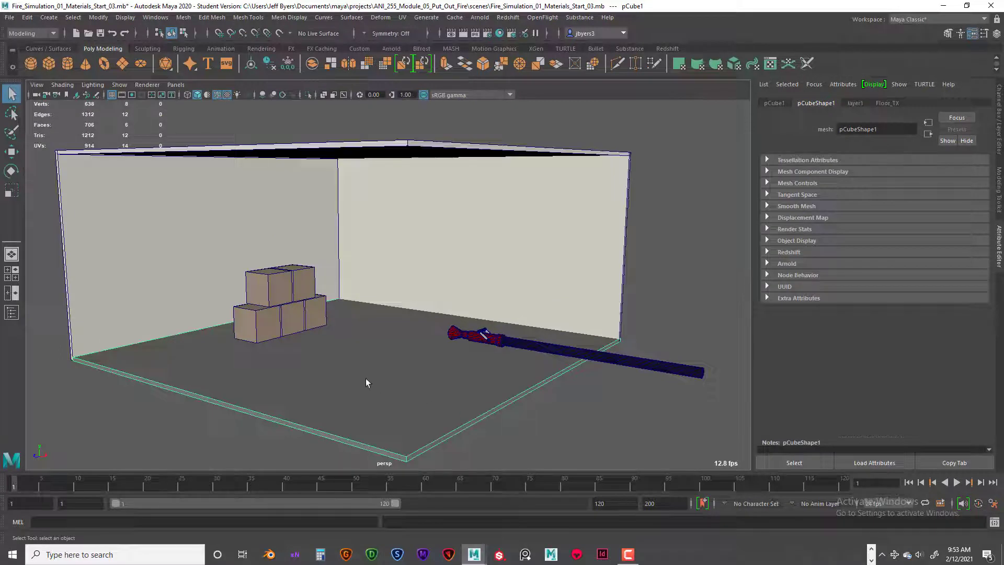
click(467, 264)
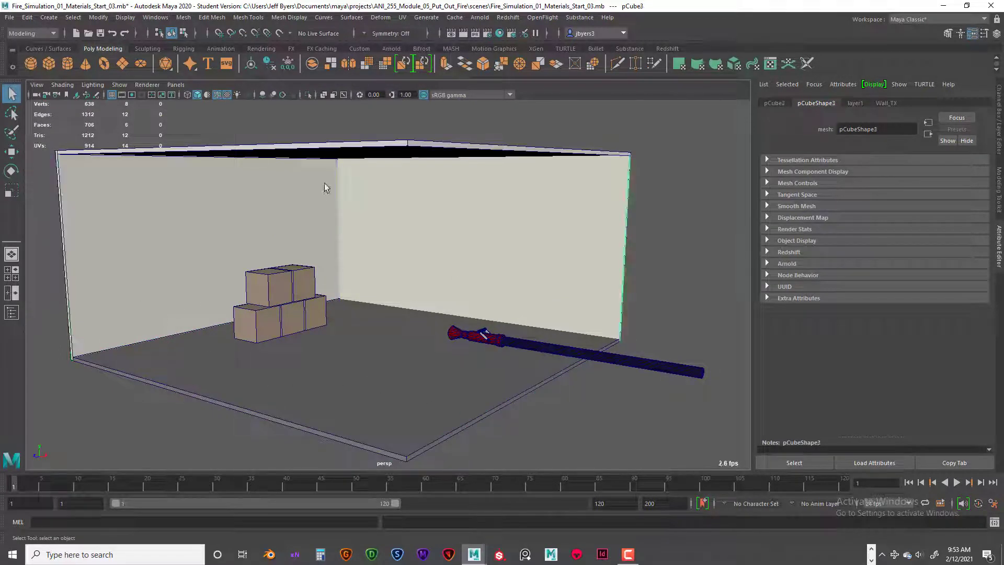
click(337, 146)
click(193, 235)
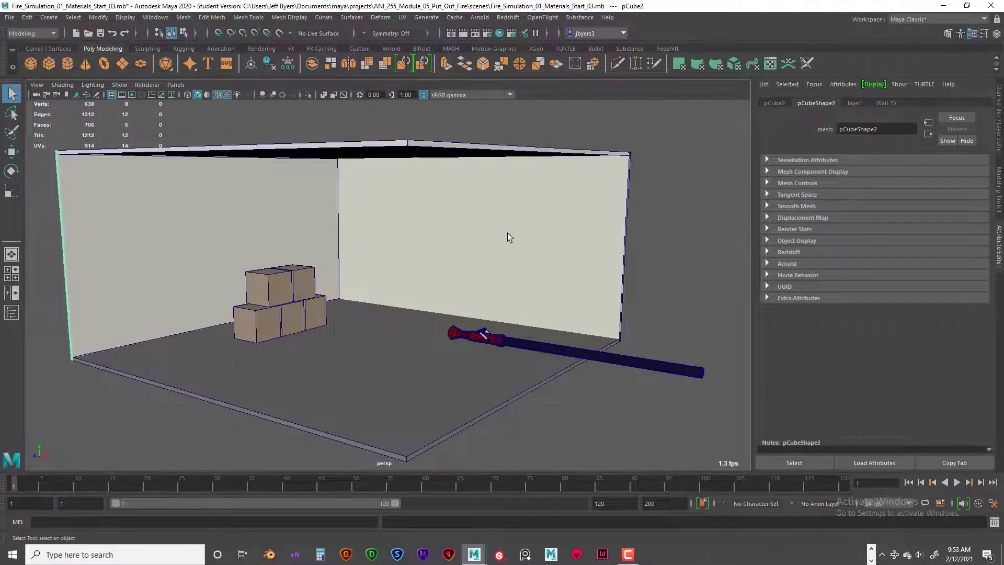
click(508, 233)
click(396, 362)
click(324, 151)
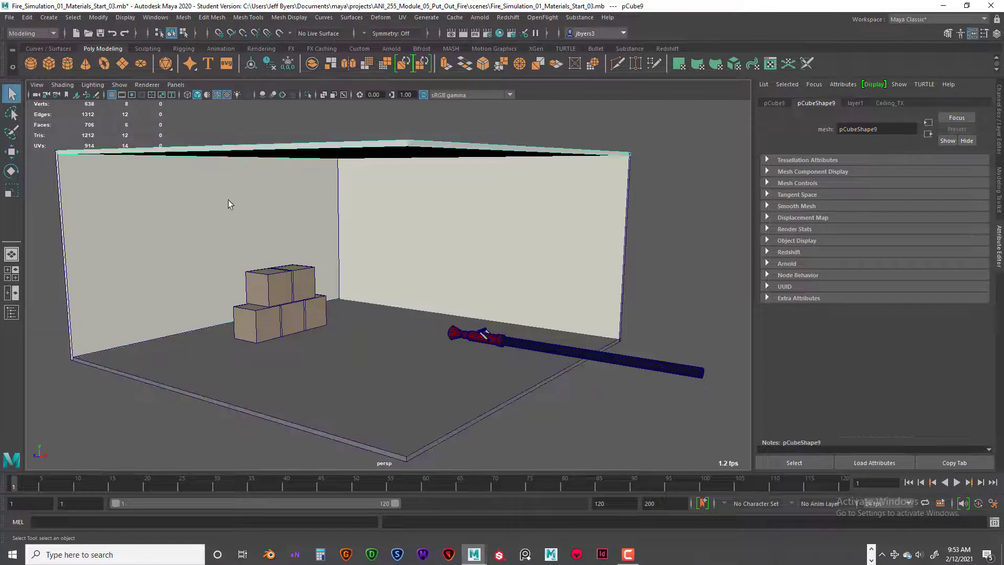
click(200, 282)
click(251, 372)
click(421, 271)
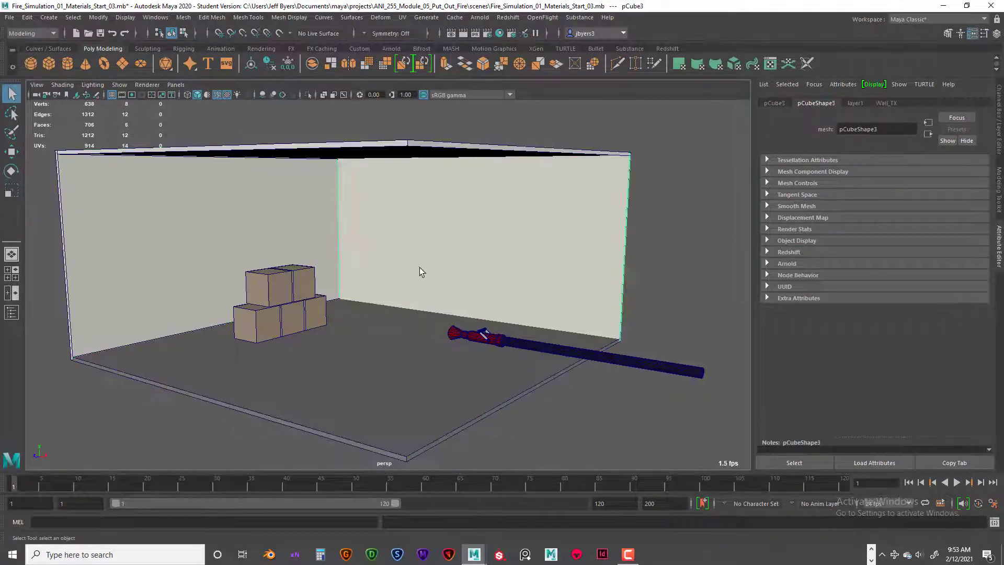
click(344, 333)
click(234, 232)
click(456, 232)
Select an upper box and then the fire nozzle, and examine the nozzle at closer range.
click(270, 287)
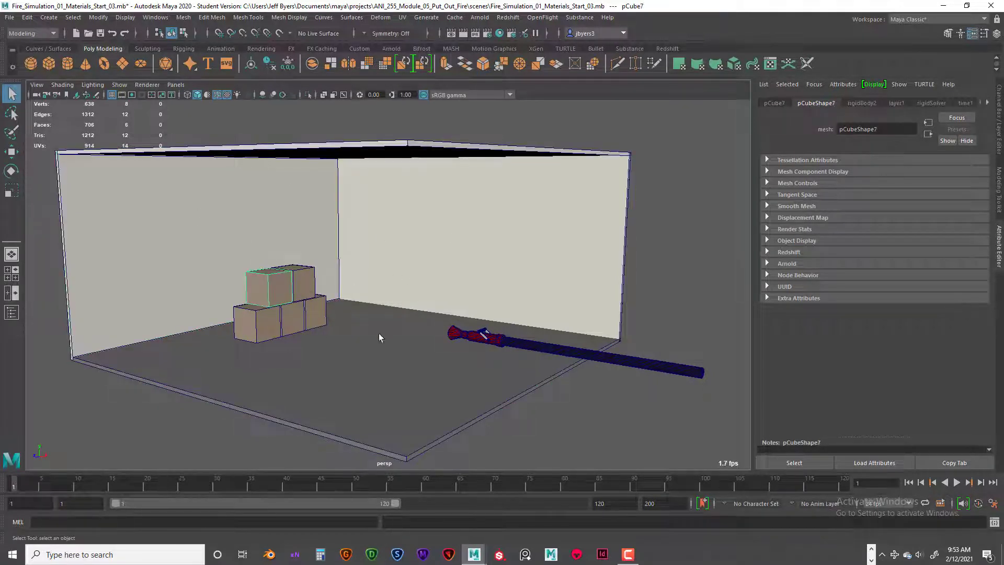
click(499, 343)
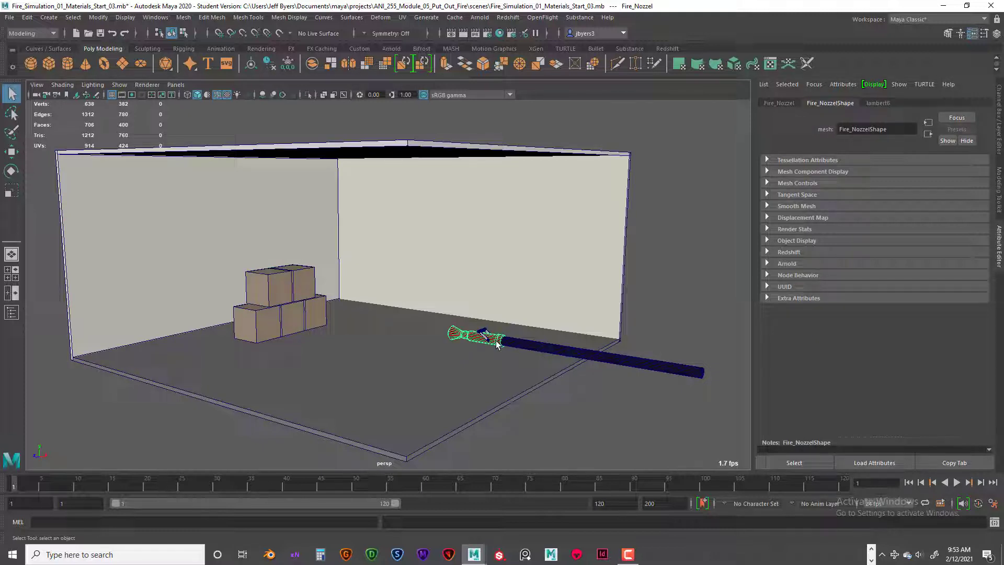
scroll(491, 337, up, 4)
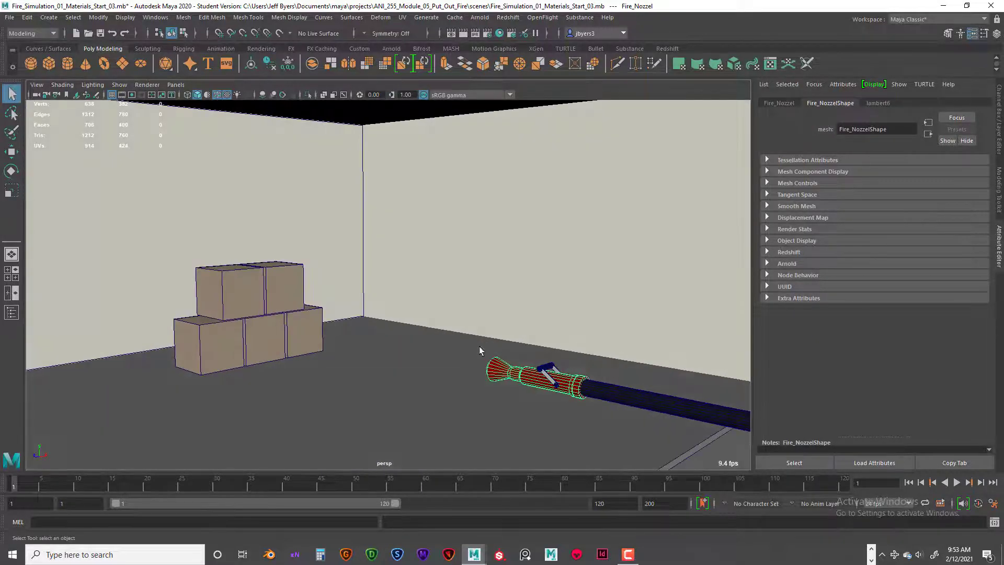
scroll(525, 369, up, 1)
alt+drag(525, 371, 513, 372)
alt+middle_drag(511, 356, 488, 344)
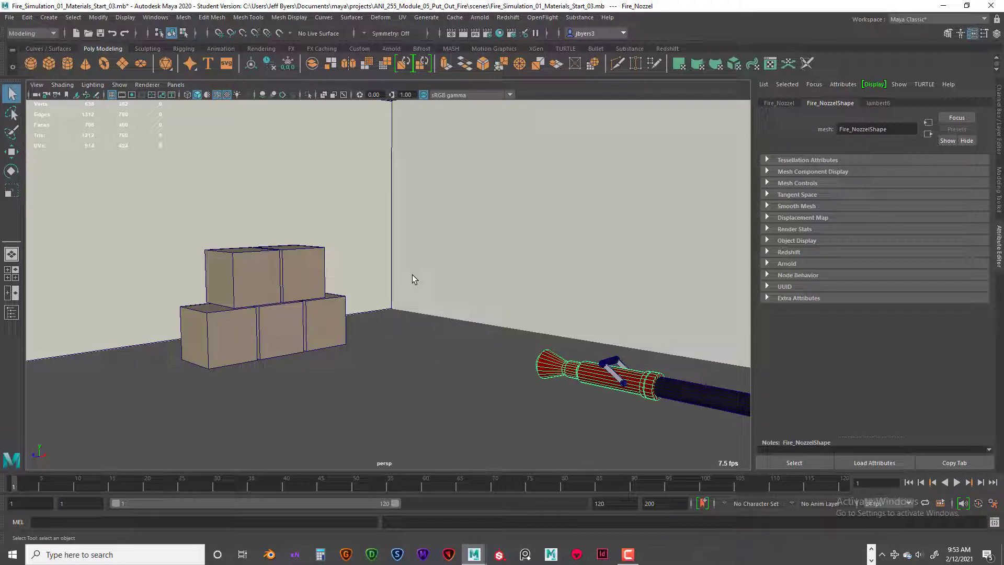
Select the hose cylinder attached to the nozzle and inspect it together with the box stack and floor.
click(669, 387)
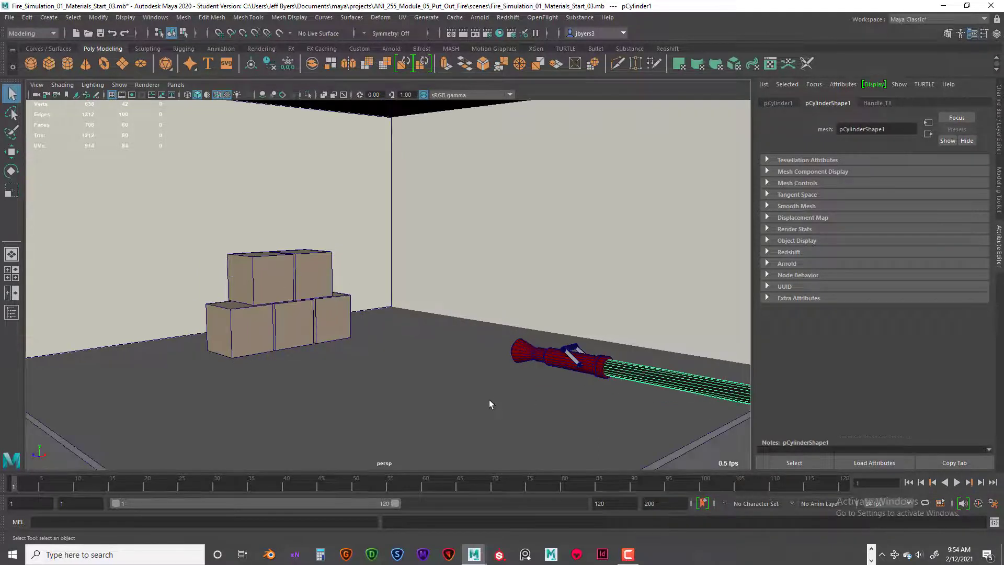
alt+drag(490, 404, 489, 406)
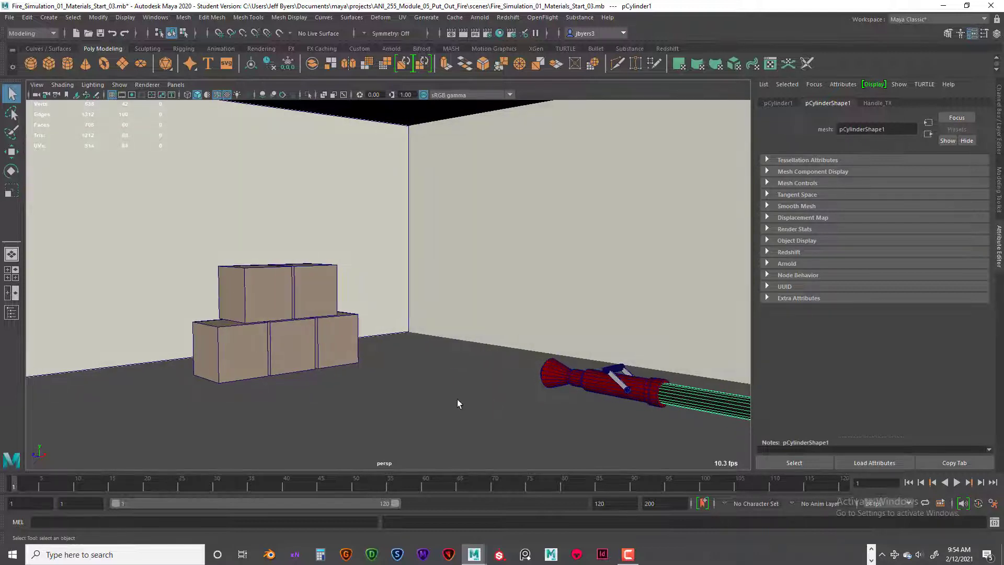
mouse_move(457, 400)
alt+middle_down()
mouse_move(480, 405)
mouse_move(458, 402)
alt+middle_up()
click(458, 401)
key(f)
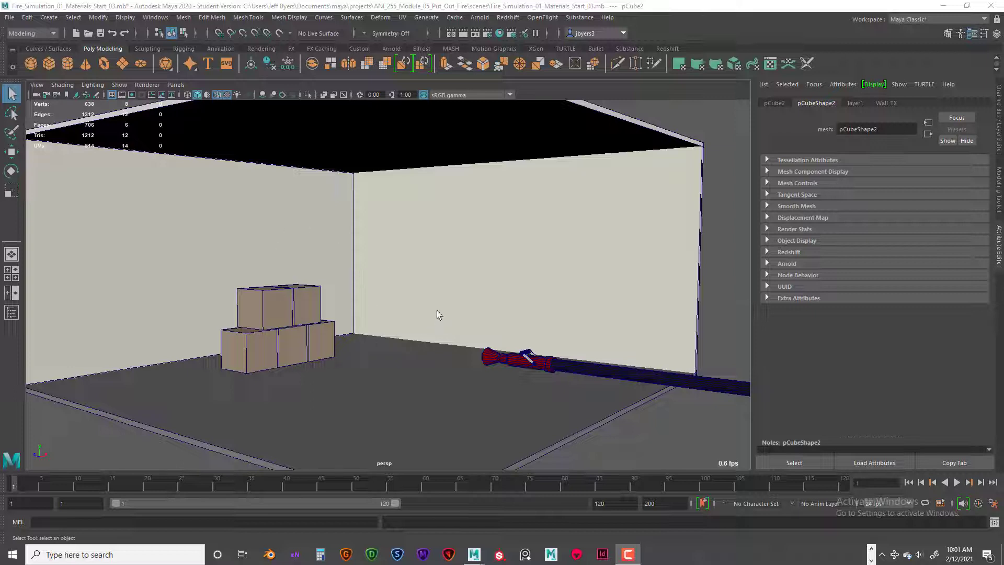
Check the simulation's scene pieces again by selecting boxes, the floor, the walls and the ceiling in turn.
click(320, 340)
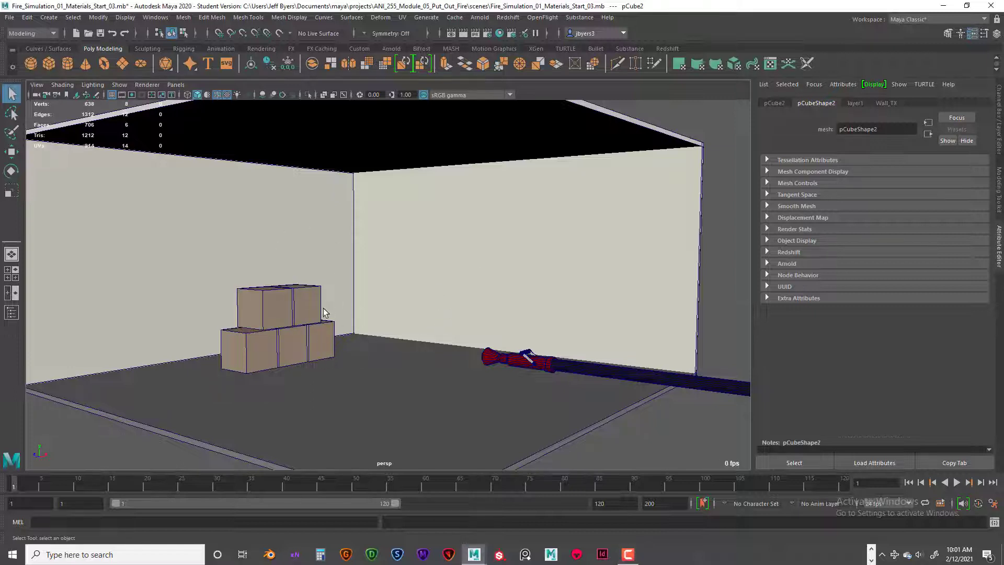
click(259, 349)
click(369, 365)
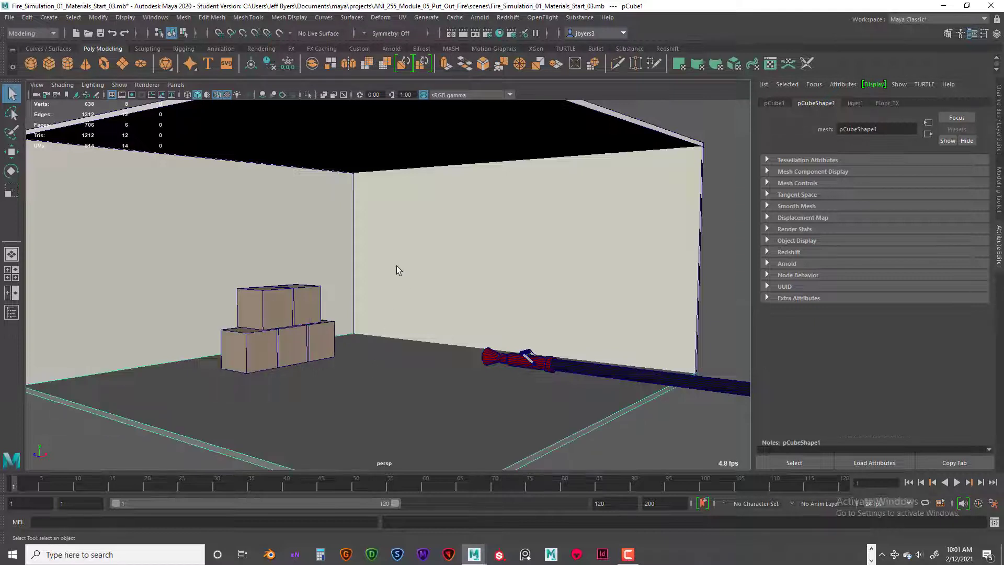
click(396, 266)
click(340, 202)
click(354, 161)
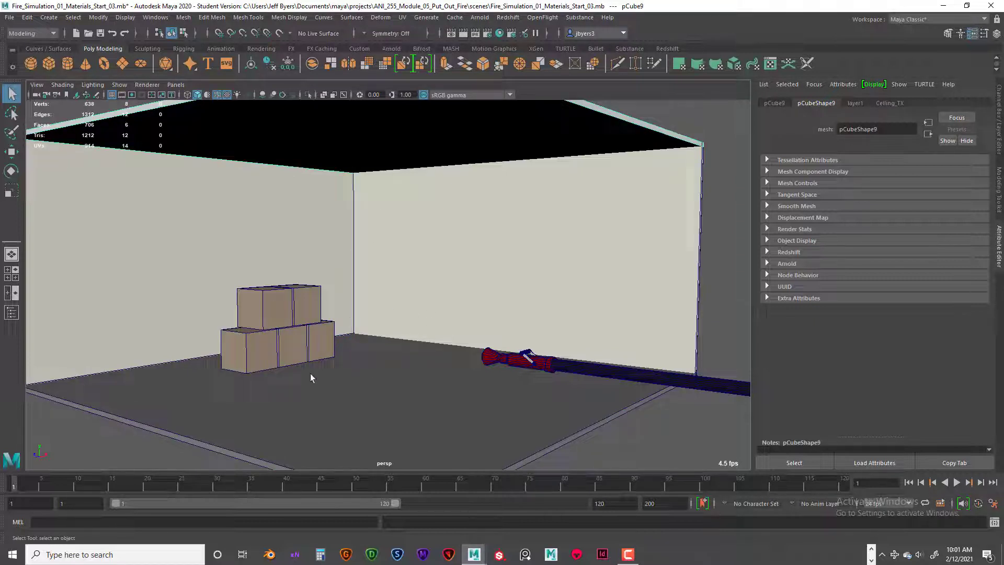